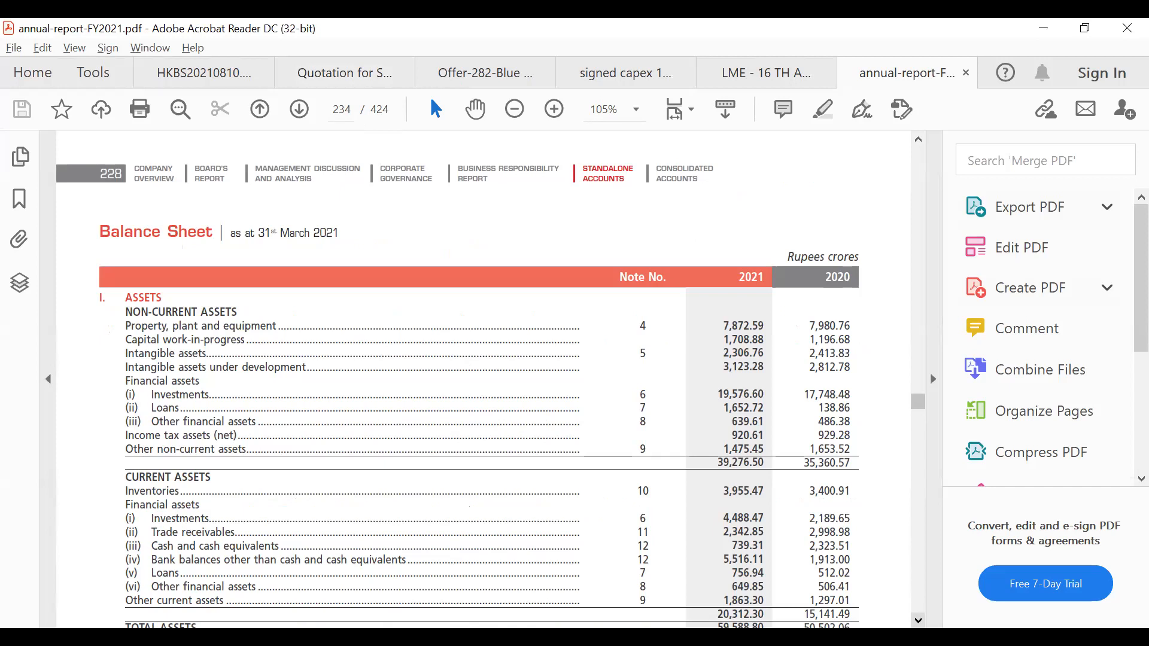
Review the standalone Balance Sheet on page 234 from non-current assets down to total equity and liabilities.
scroll(719, 591, "down", 2)
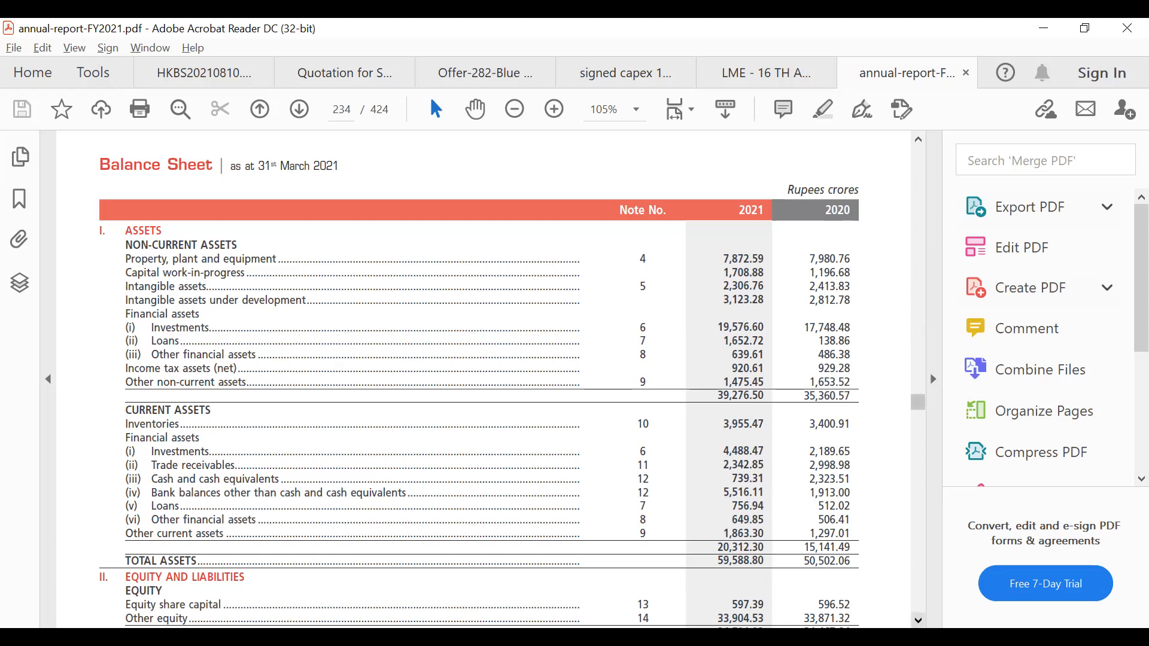
scroll(728, 524, "down", 3)
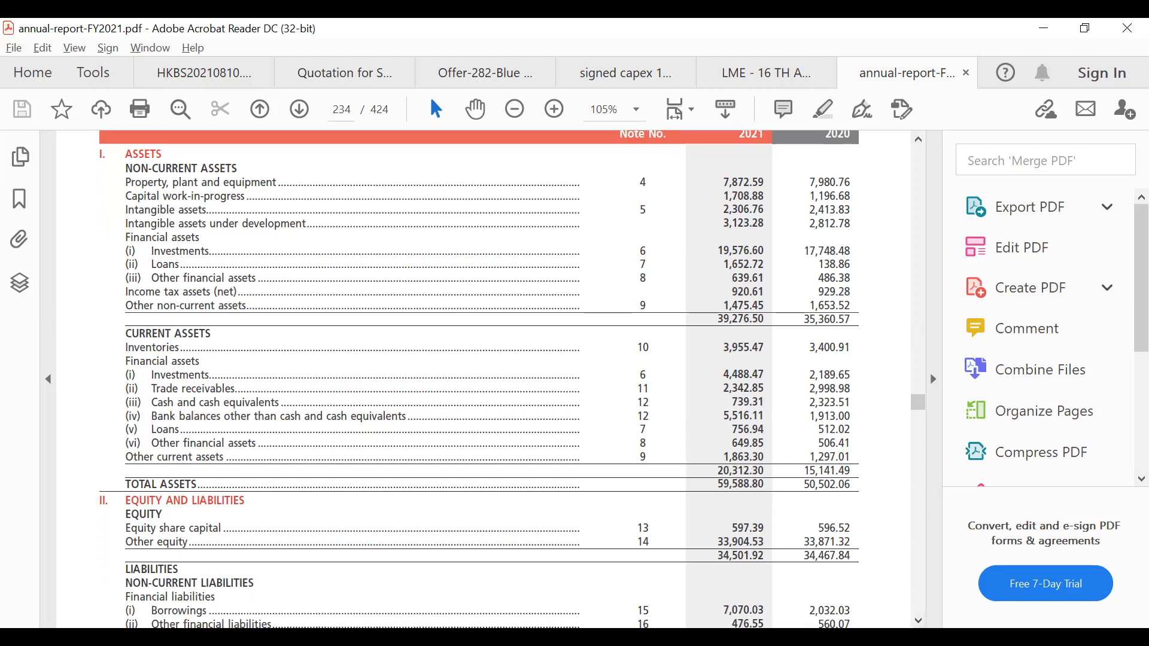
scroll(918, 621, "down", 4)
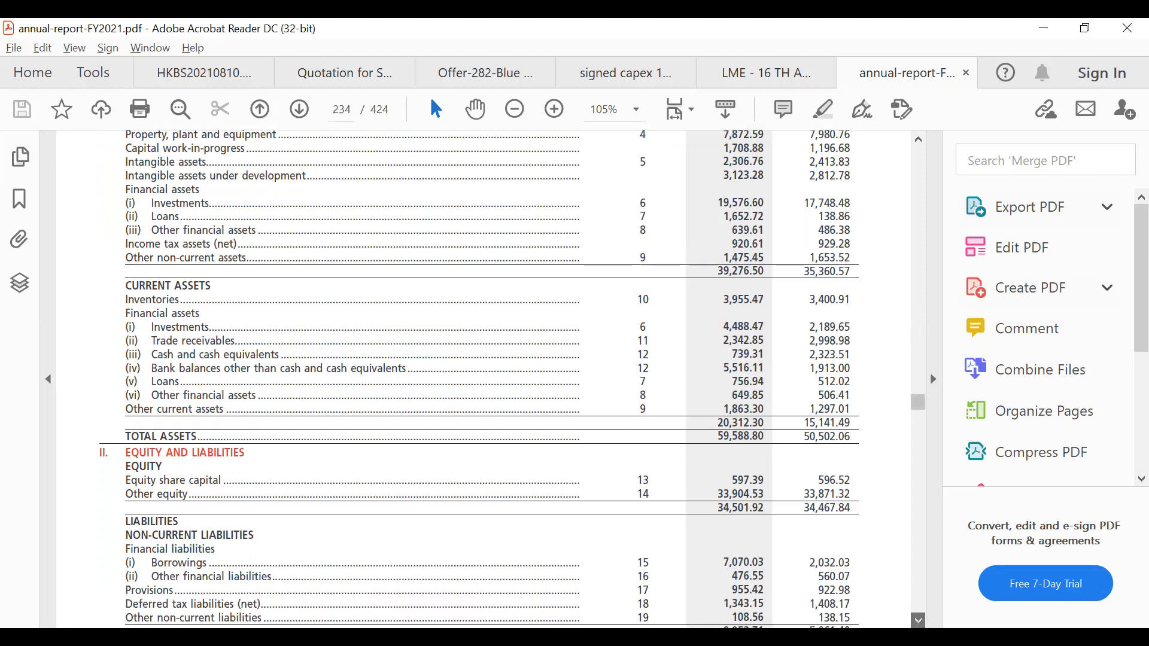
scroll(918, 621, "down", 4)
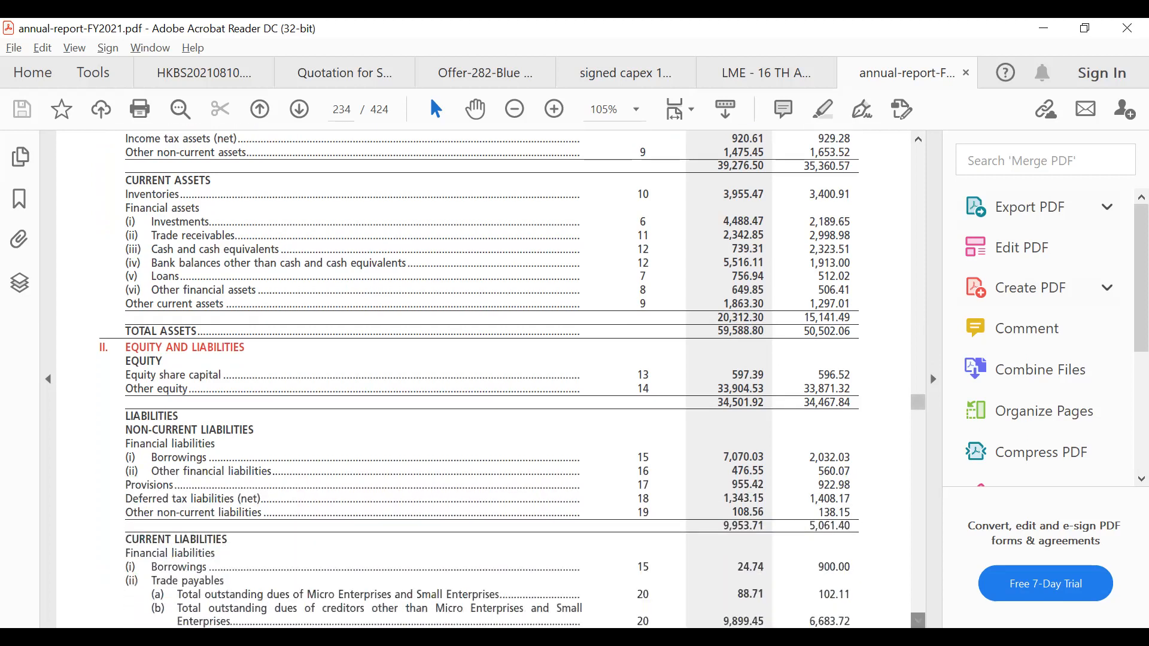
scroll(919, 620, "down", 3)
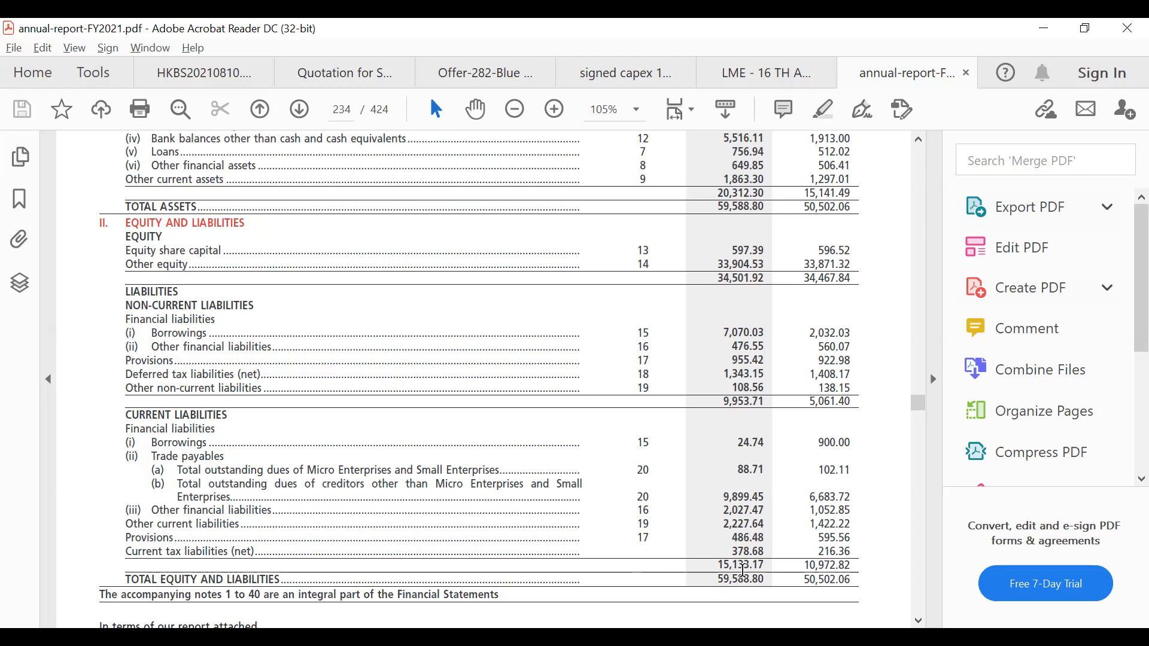
Go to the Statement of Profit and Loss on page 235 and examine it from revenue down to profit for the year.
left_click(300, 110)
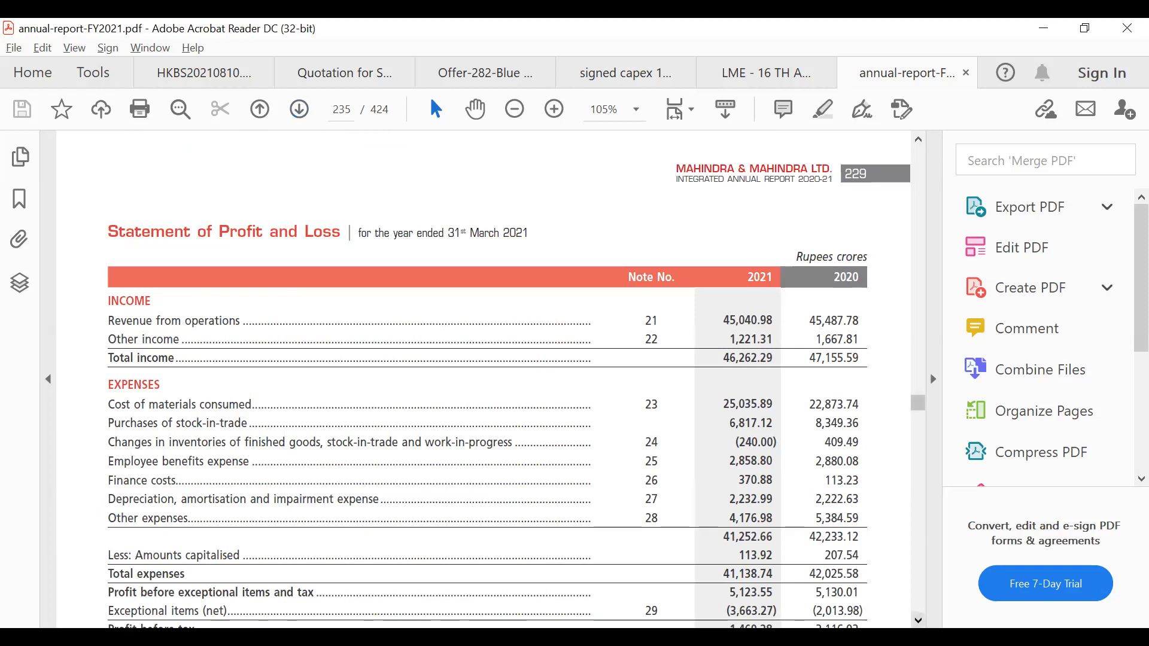
left_click(918, 621)
left_click(918, 620)
left_click(918, 620)
left_click(918, 620)
left_click(918, 620)
left_click(917, 620)
left_click(918, 621)
left_click(917, 621)
left_click(917, 620)
left_click(917, 621)
left_click(917, 621)
left_click(917, 620)
left_click(918, 620)
left_click(918, 620)
left_click(918, 621)
left_click(917, 620)
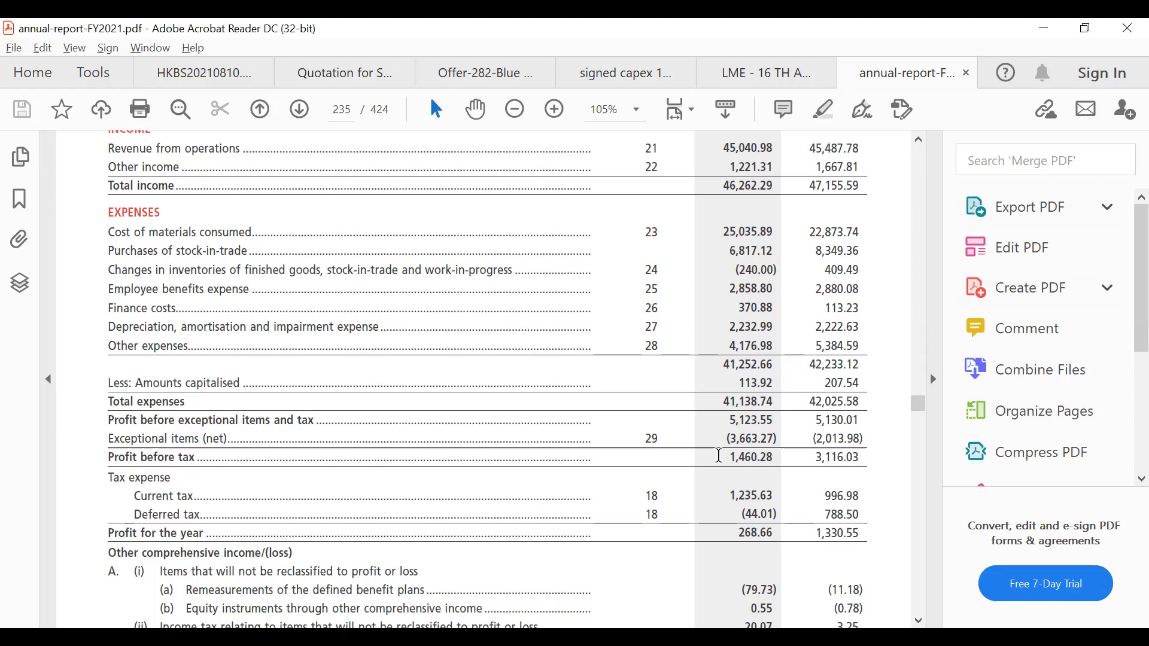
Go to the Statement of Changes in Equity on page 236, rotate it upright, and examine the retained earnings through page 237.
left_click(299, 109)
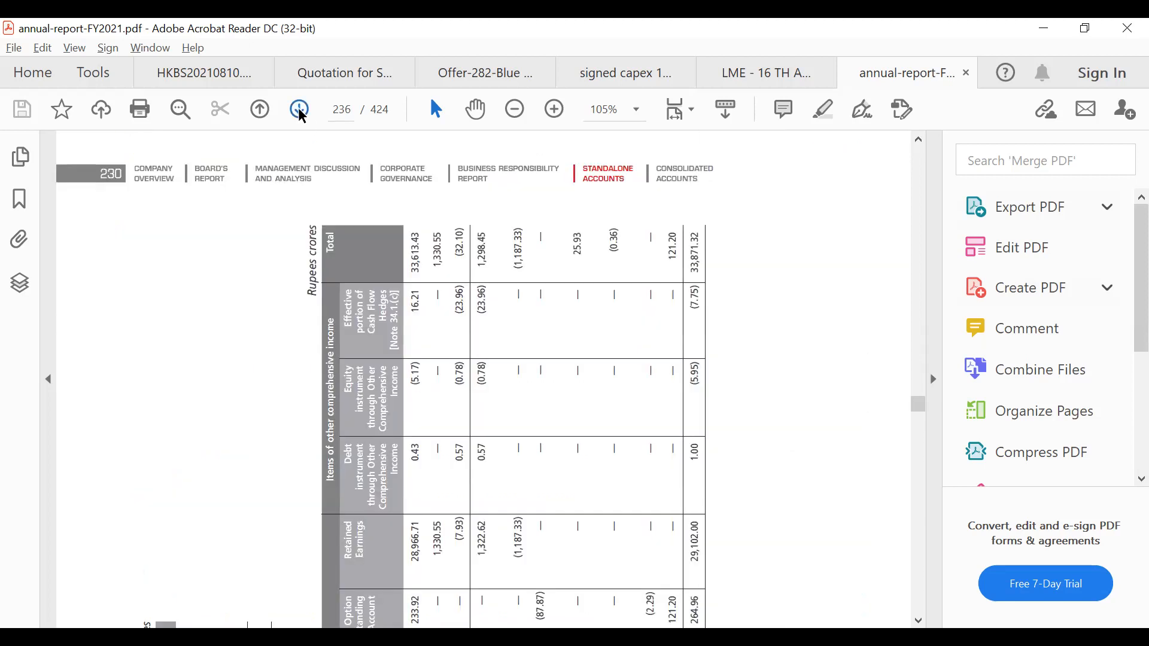
key("ctrl+shift+plus")
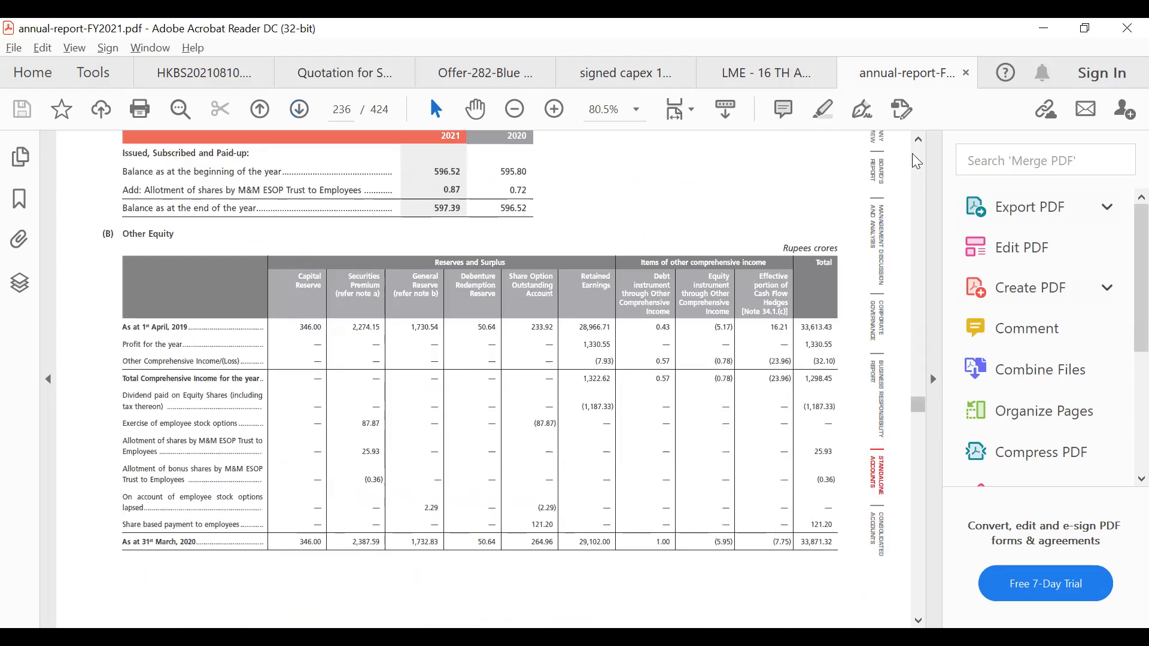
scroll(912, 142, "up", 3)
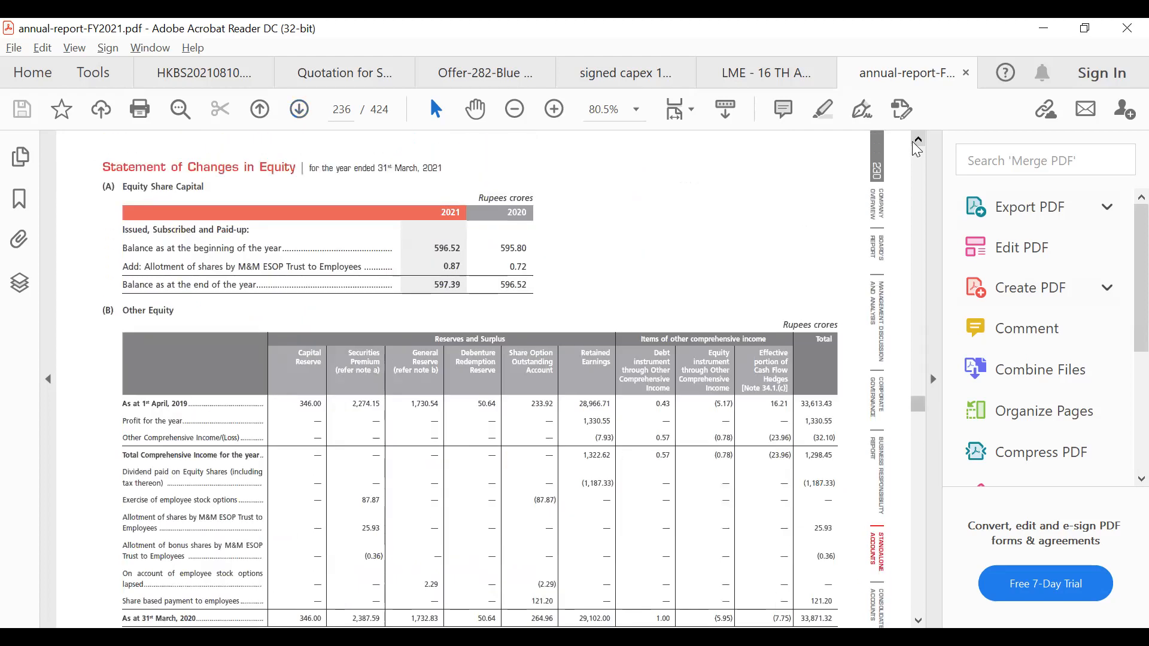
left_click(912, 142)
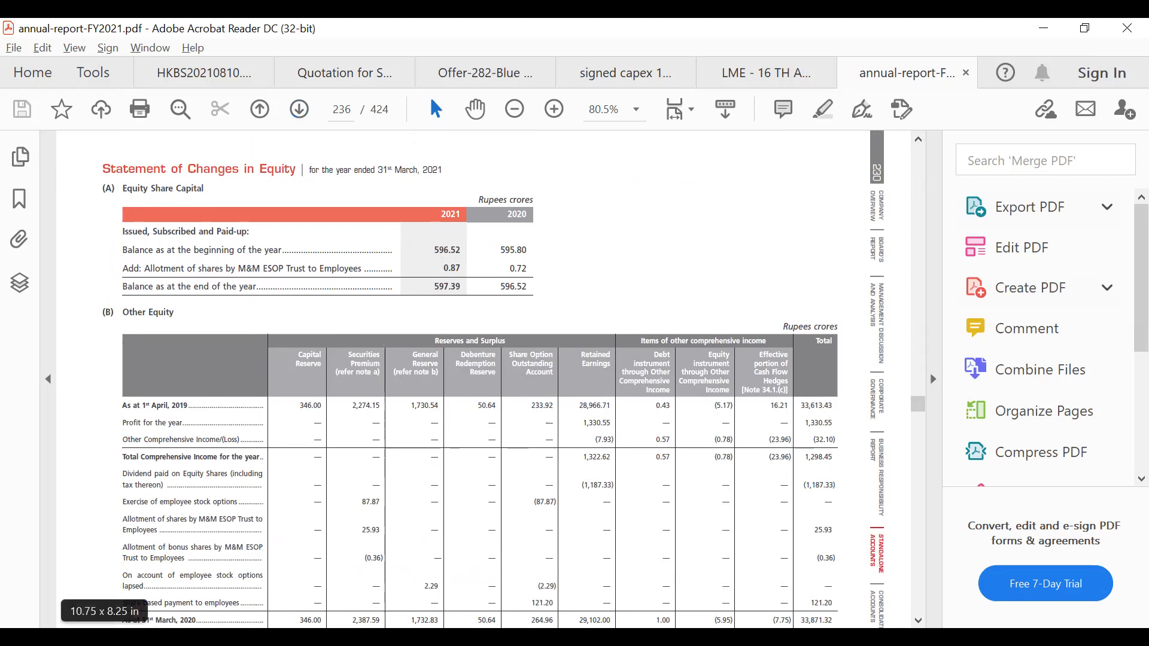
left_click(299, 110)
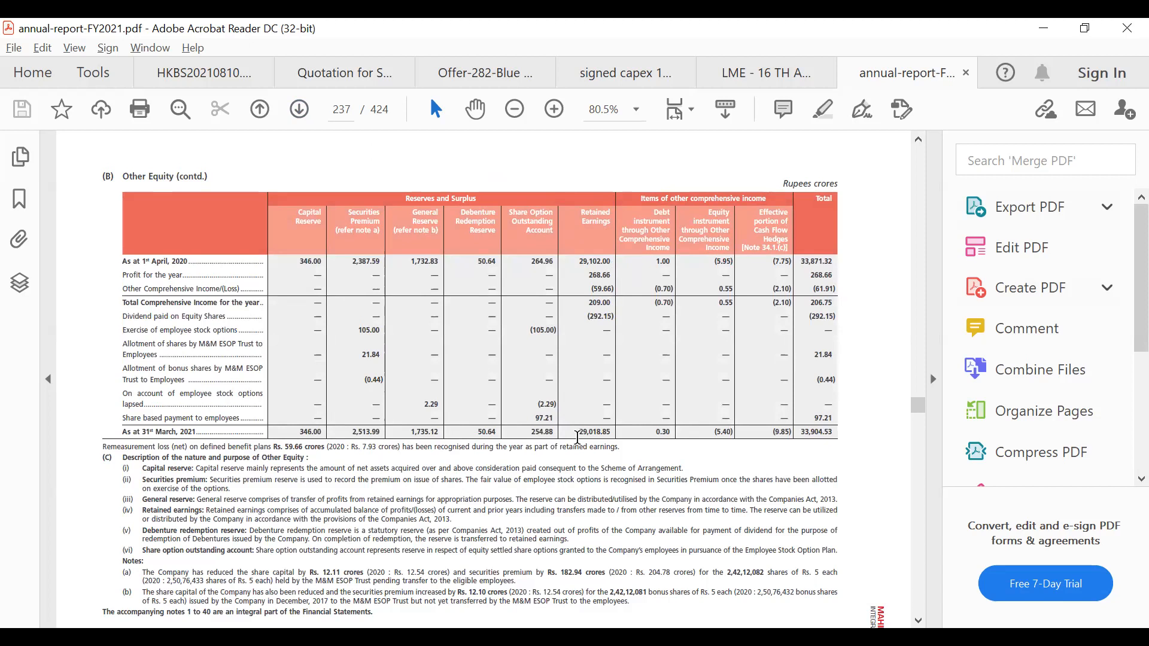
Go to page 257 and rotate it upright to read the number of shares in the Equity Share Capital note.
left_click(352, 110)
type("257")
key("Return")
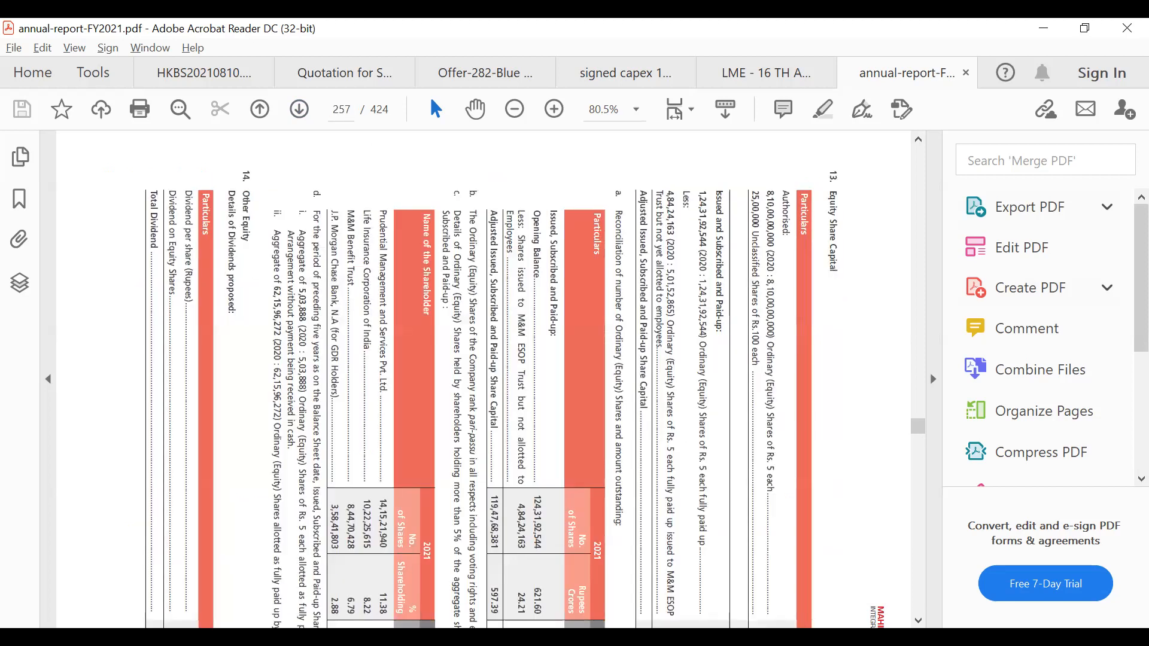
key("ctrl+shift+minus")
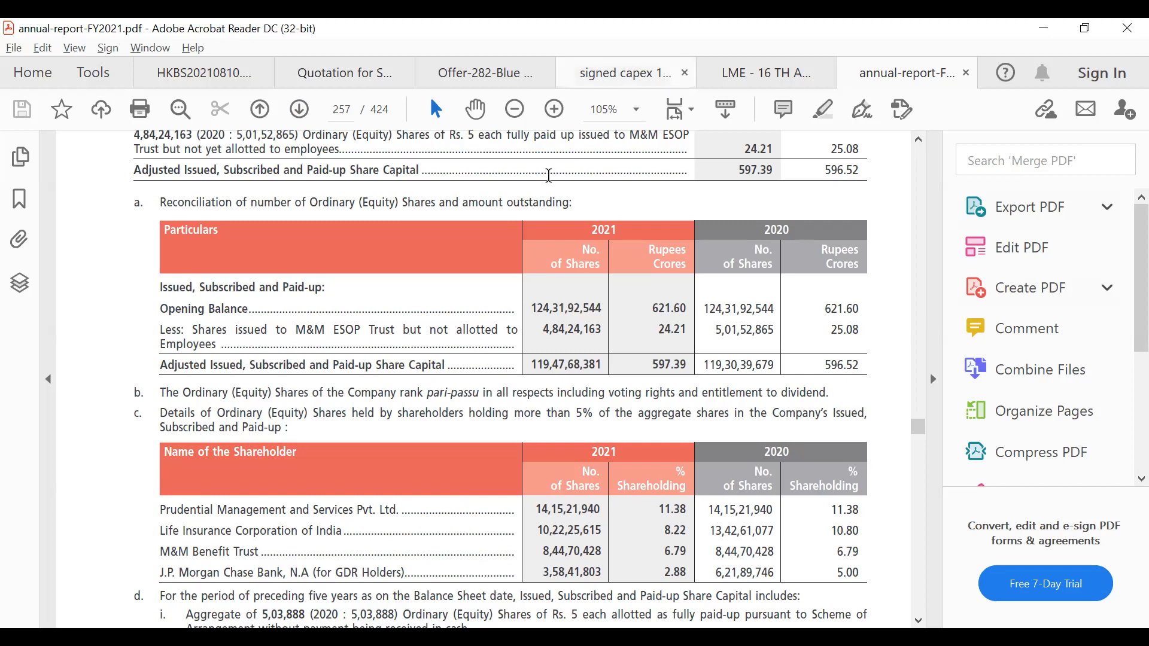
Switch to the BSE quote page for Mahindra & Mahindra in the browser and compare the 3M and 6M share price charts.
key("alt+Tab")
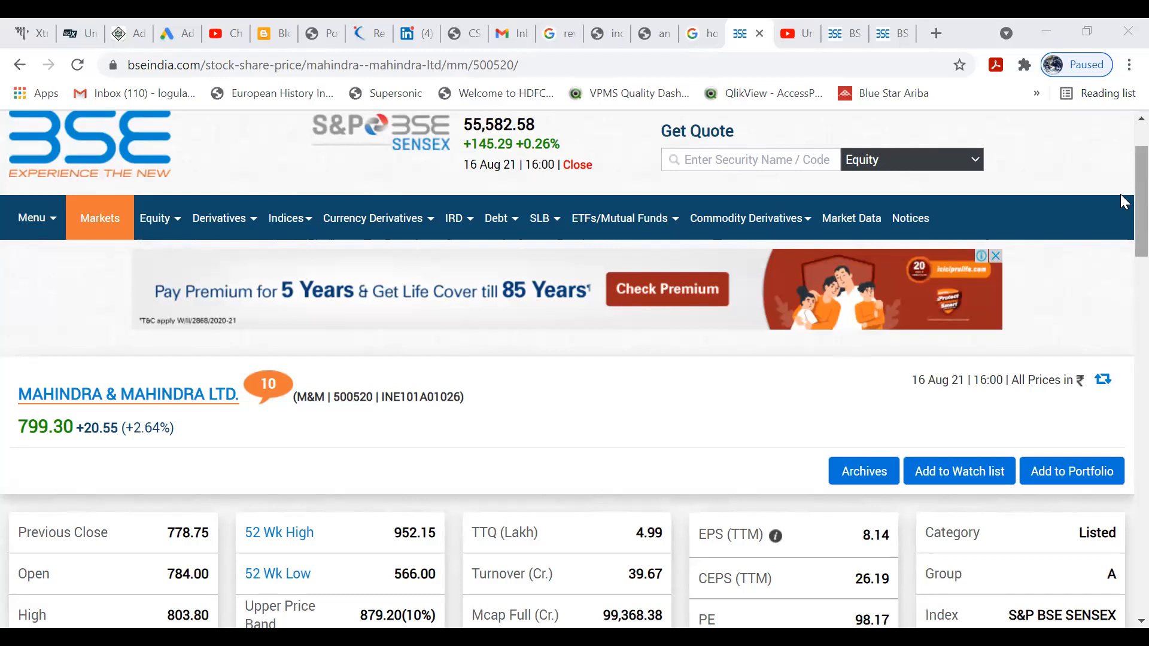
scroll(1120, 193, "down", 4)
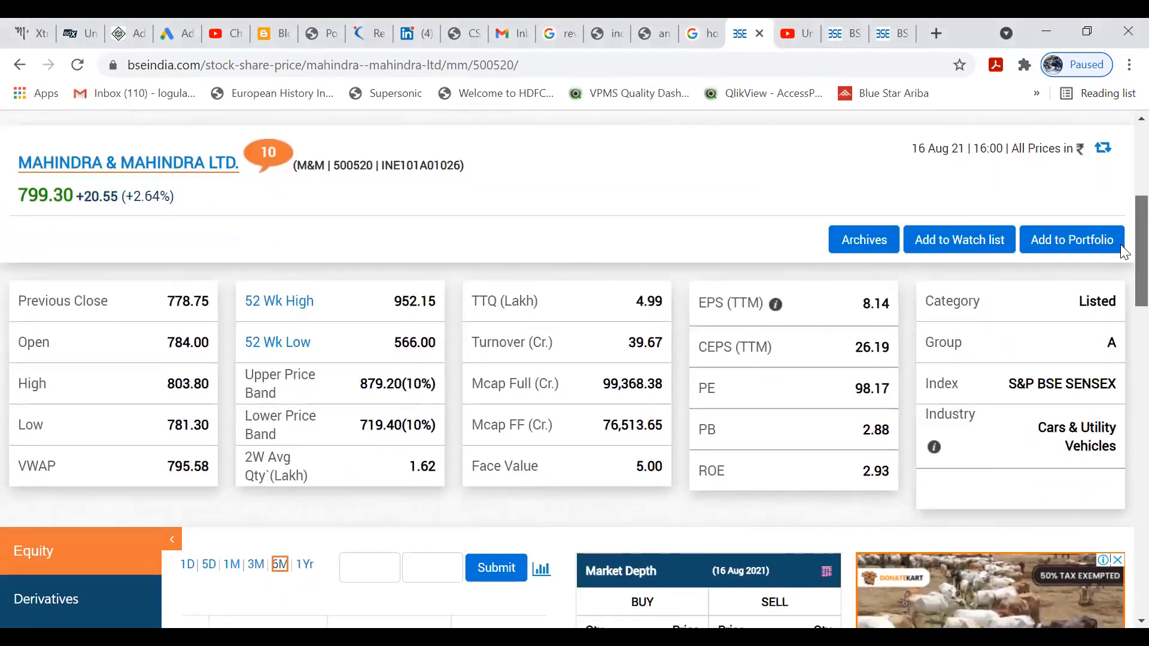
left_click_drag(1119, 244, 1119, 321)
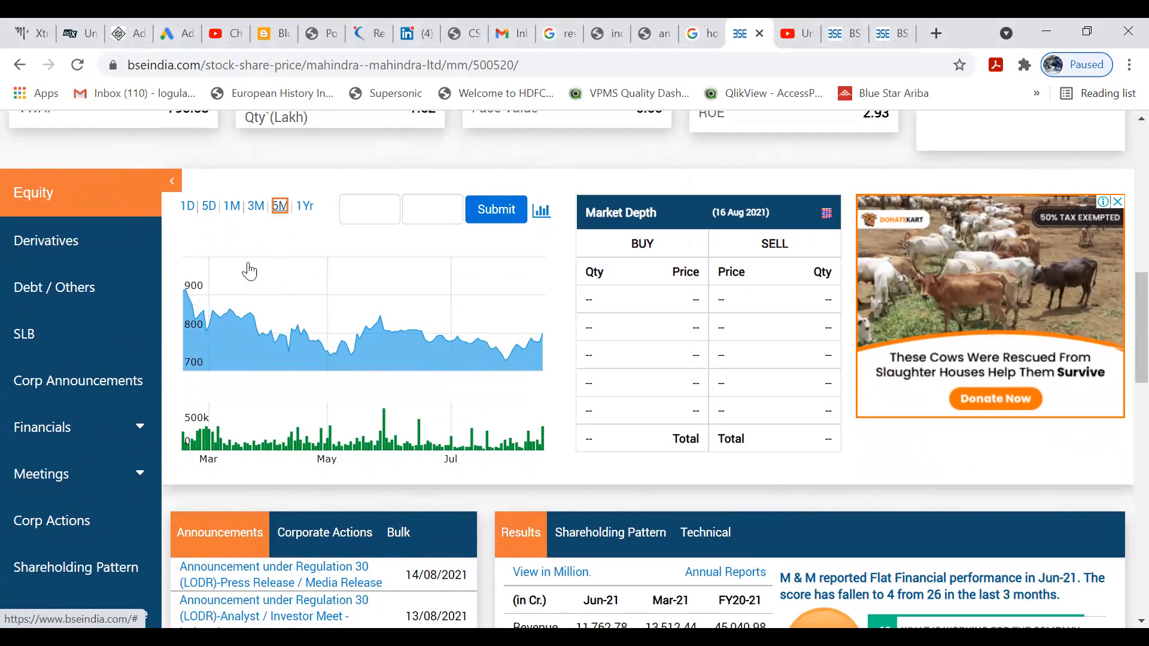
left_click(257, 214)
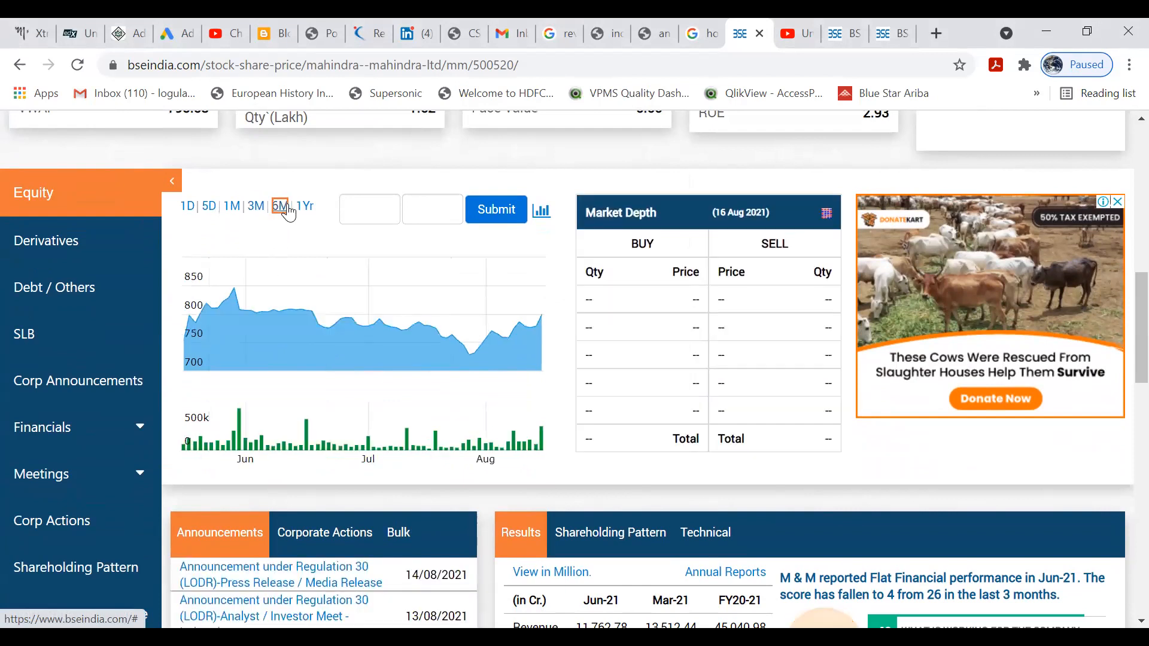
left_click(288, 211)
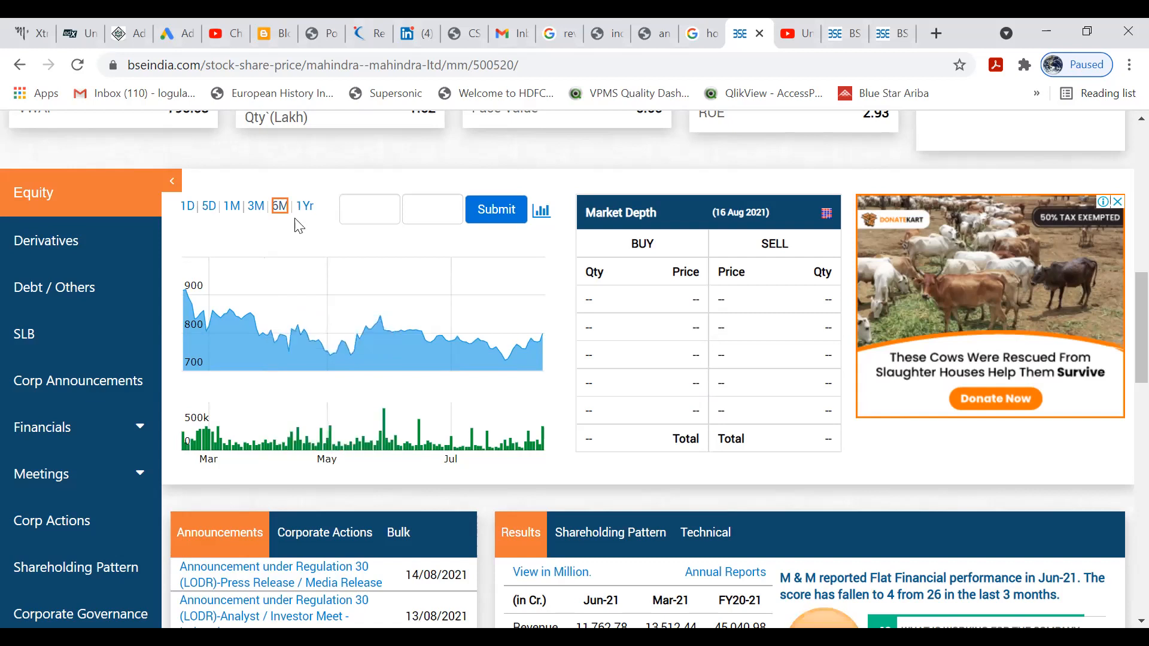
Switch to the Z-Score workbook in Excel and check the values for total assets, working capital, retained earnings and earnings in C14:C17.
key("alt+Tab")
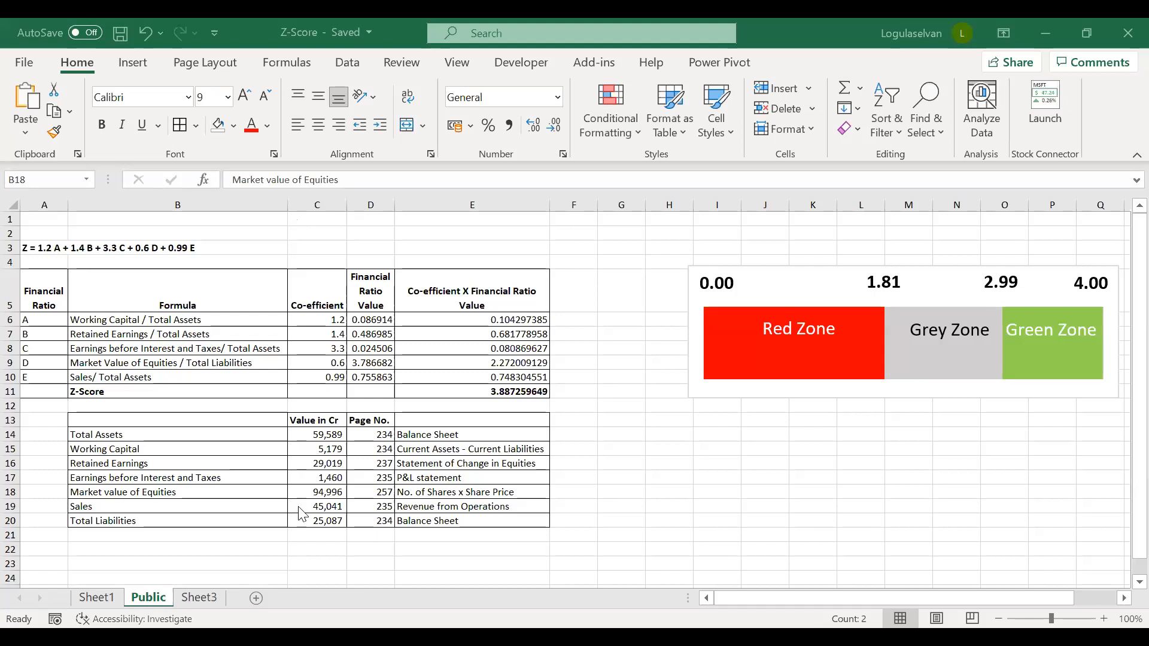
left_click(327, 435)
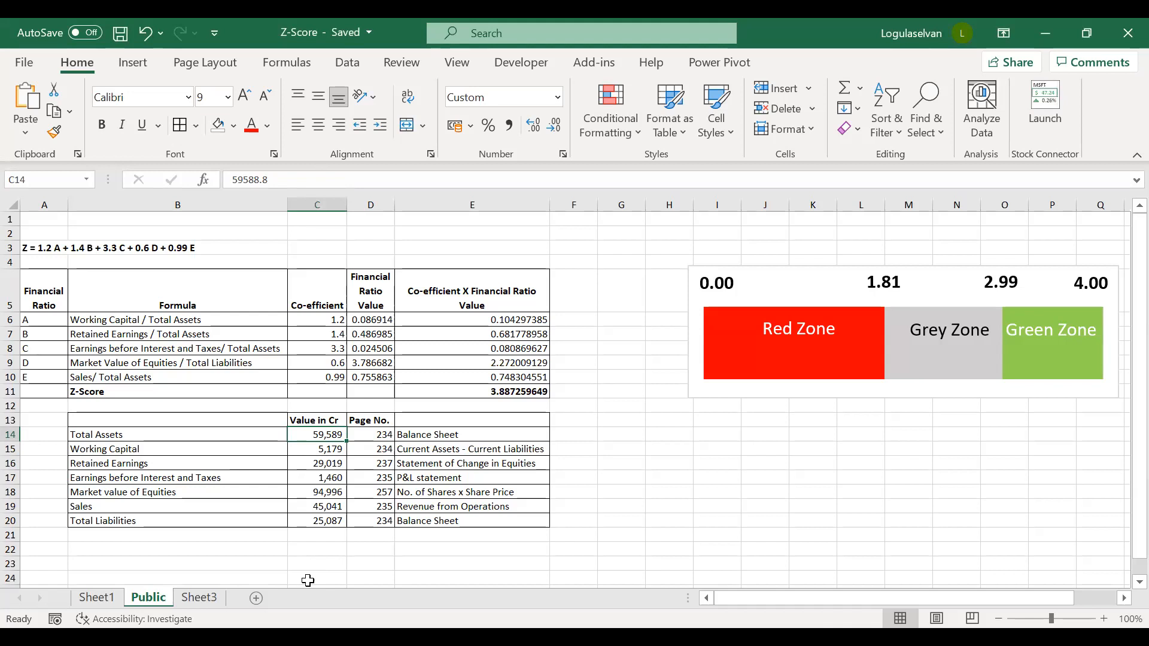
key("Down")
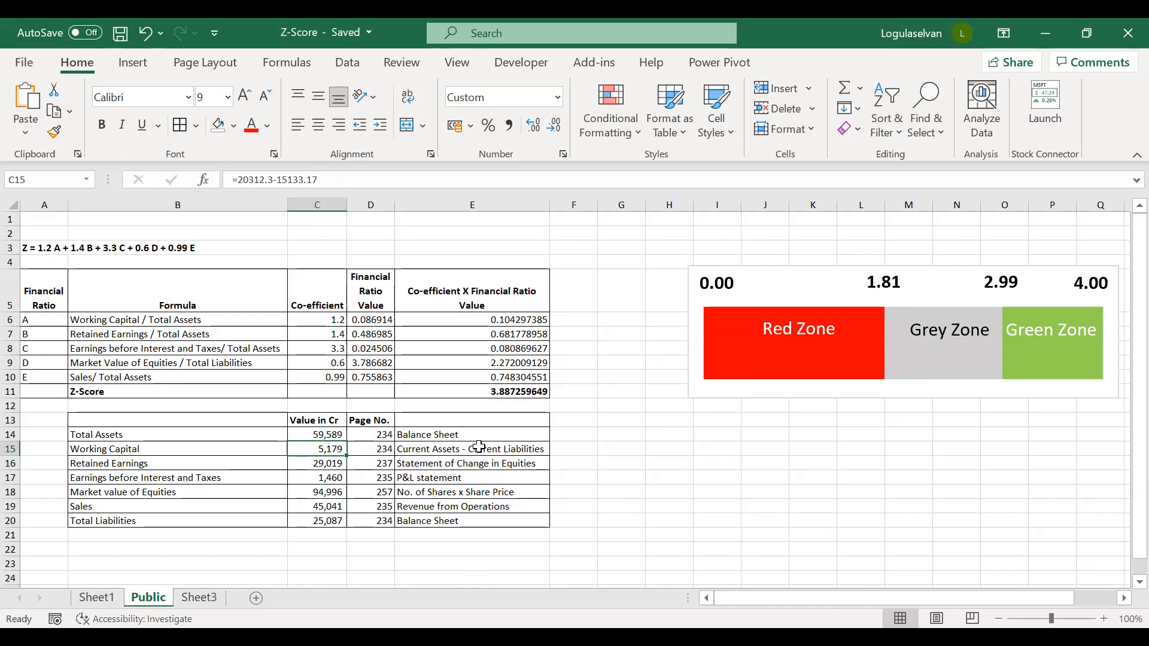
left_click(331, 467)
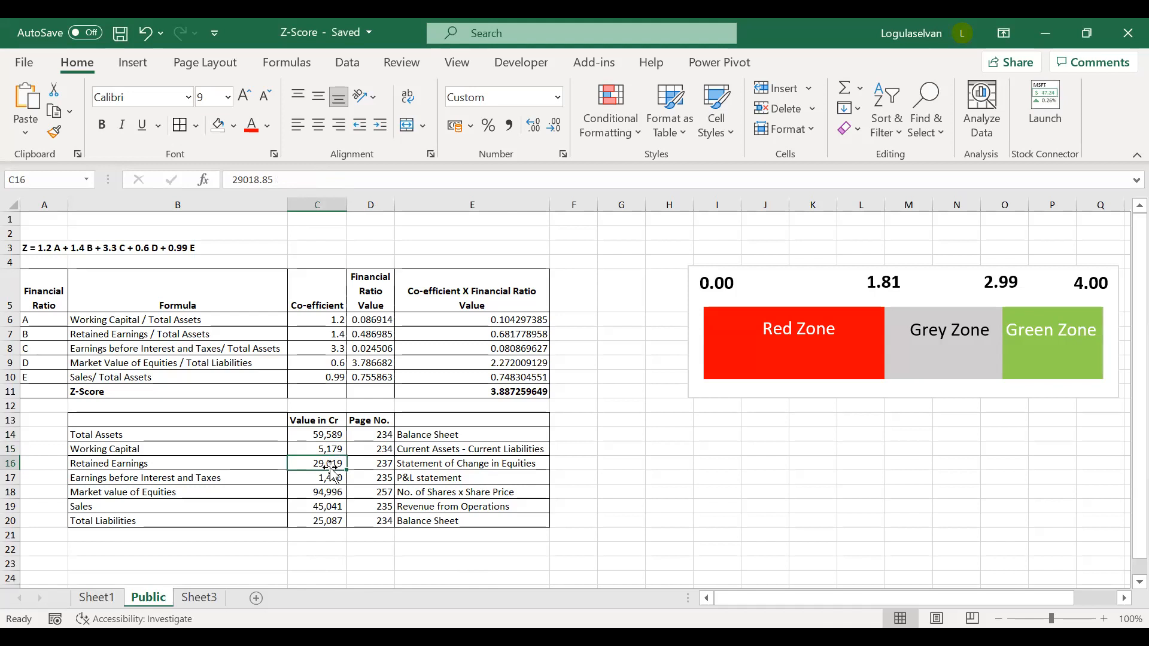
left_click(325, 485)
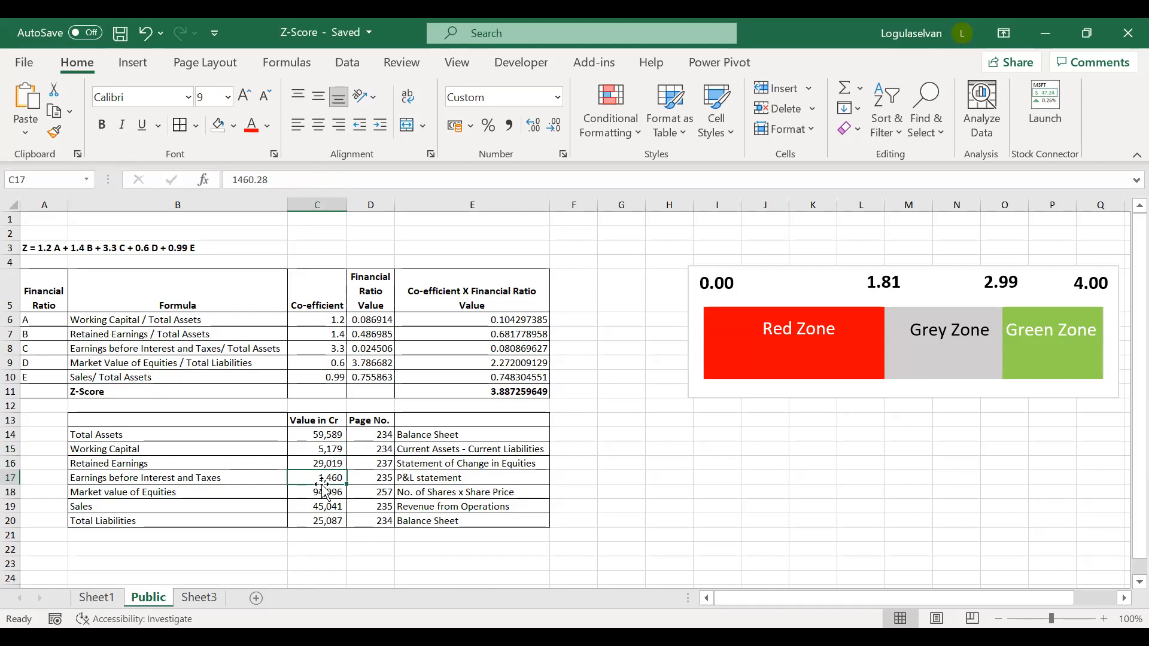
Check the market value of equities formula and its source note, along with the sales and total liabilities entries in C19:C20.
key("Down")
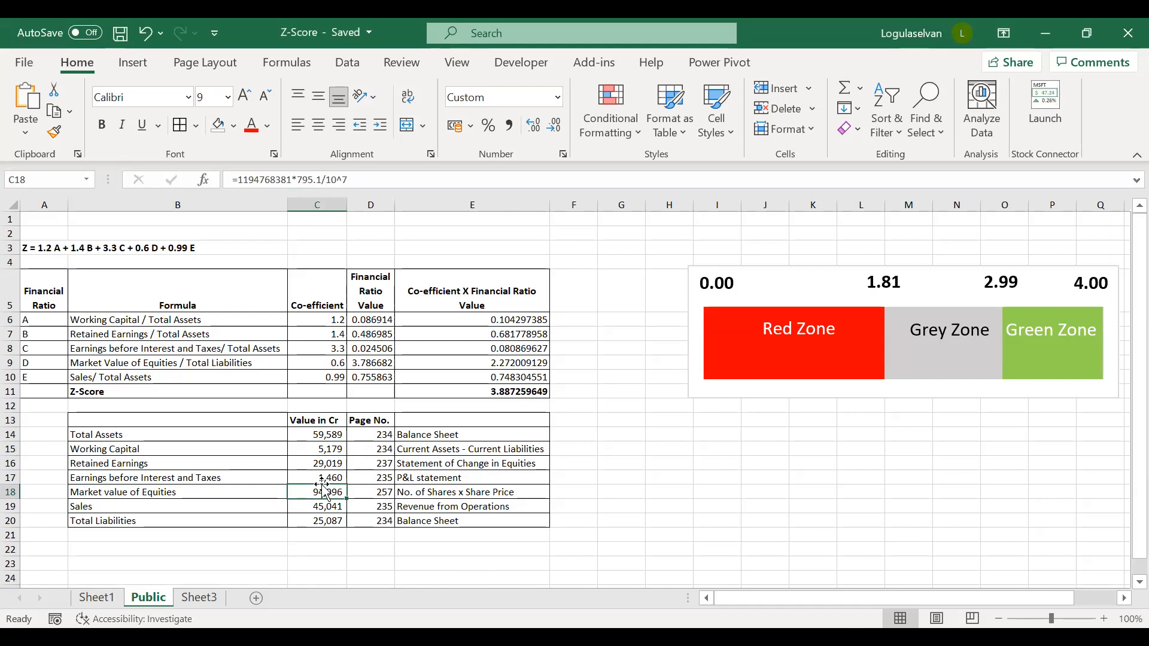
left_click(450, 491)
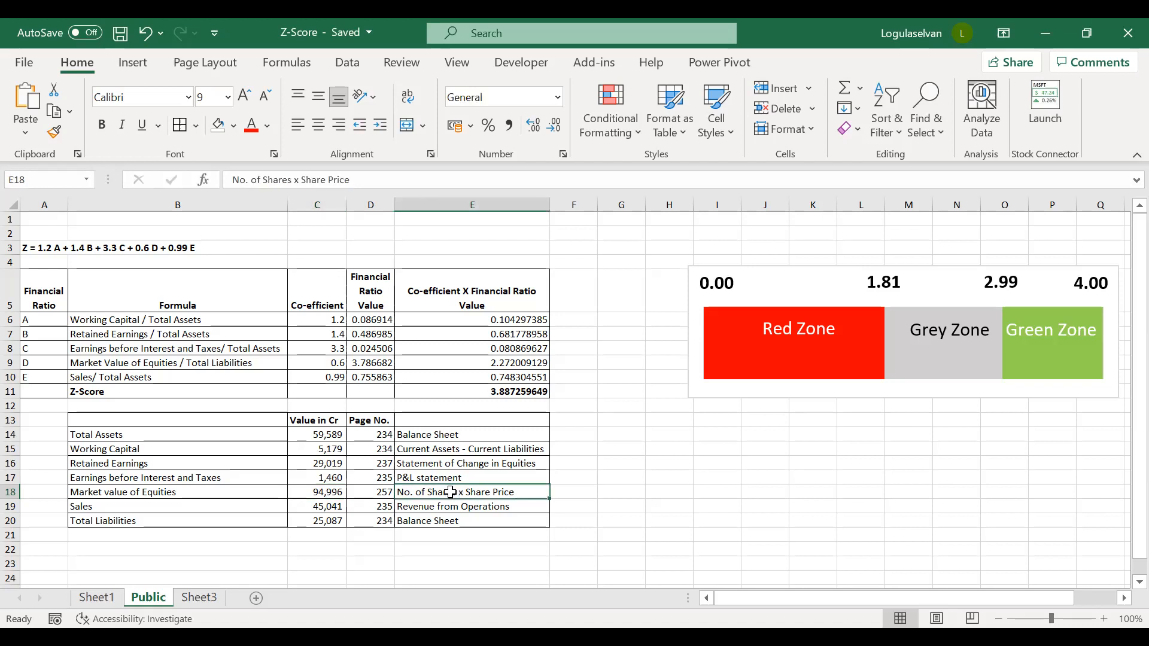
left_click(330, 495)
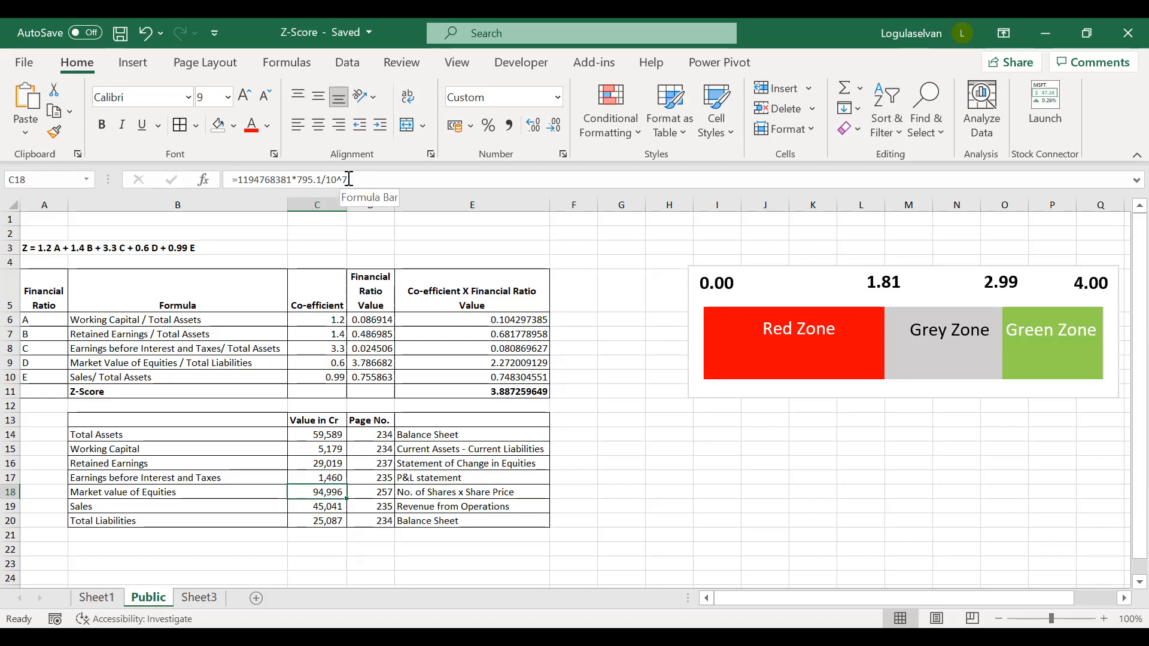
left_click(327, 509)
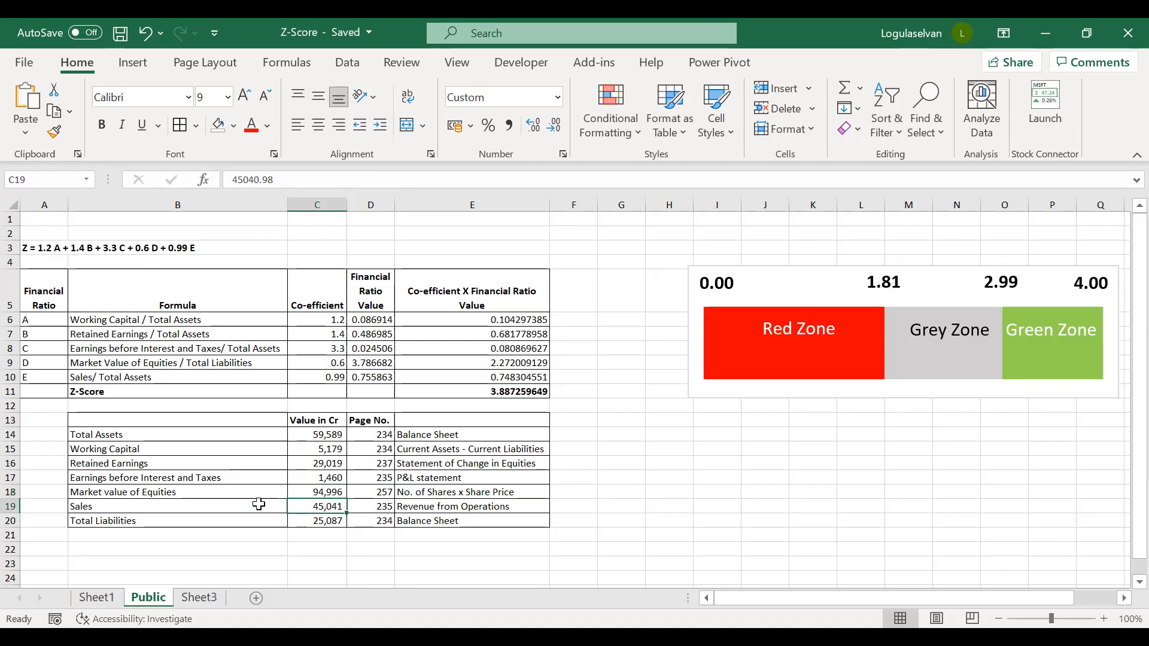
left_click(170, 504)
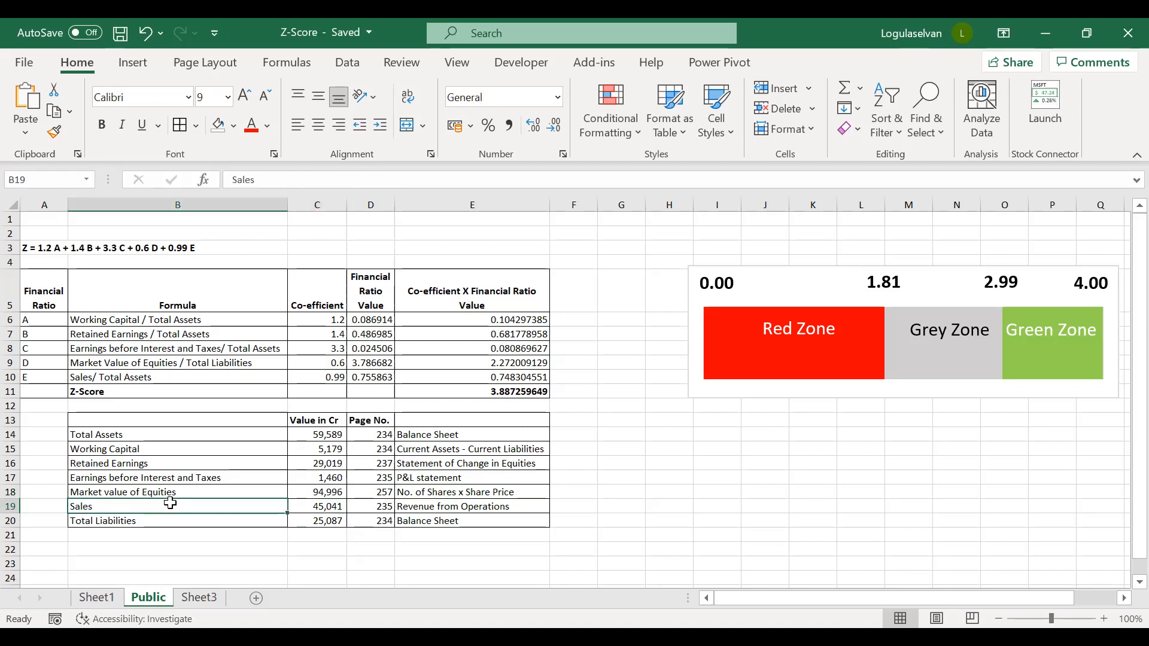
left_click(171, 522)
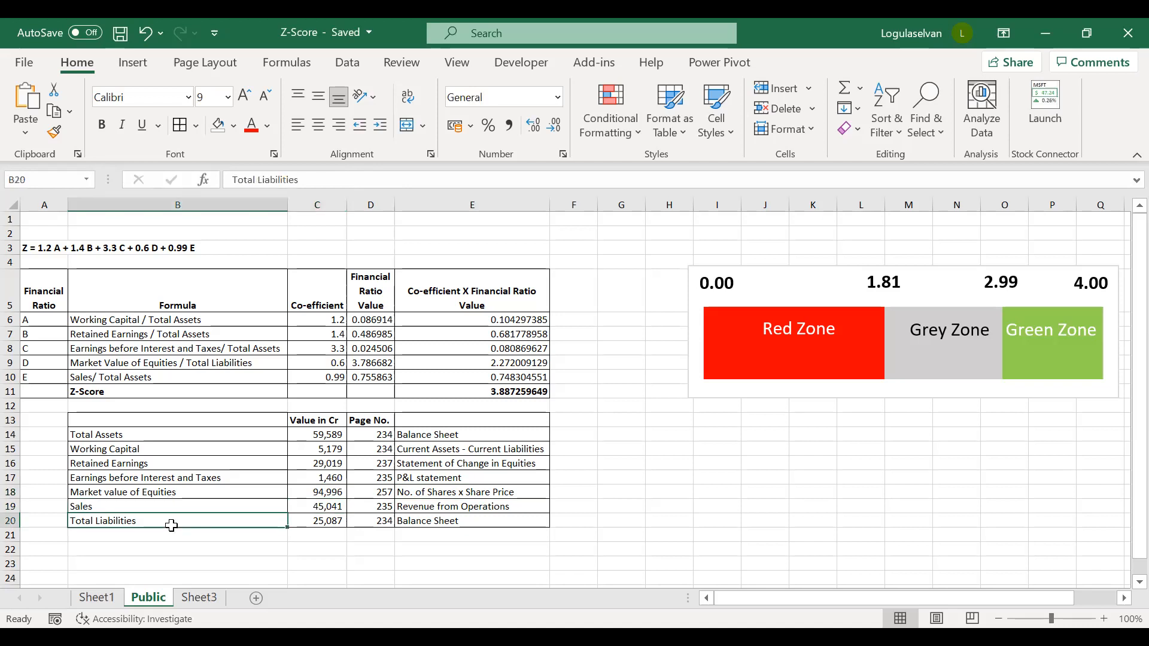
left_click(325, 521)
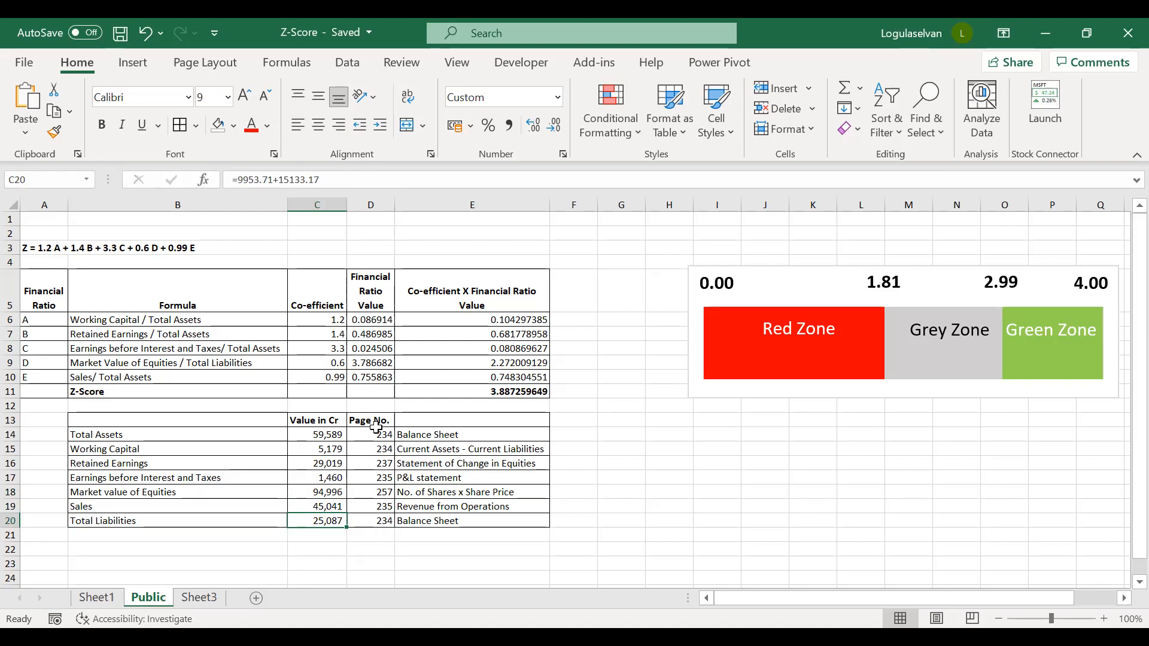
Check the working capital coefficient in C6 and trace the source cells of the ratio formulas in D6 and D7.
left_click(332, 322)
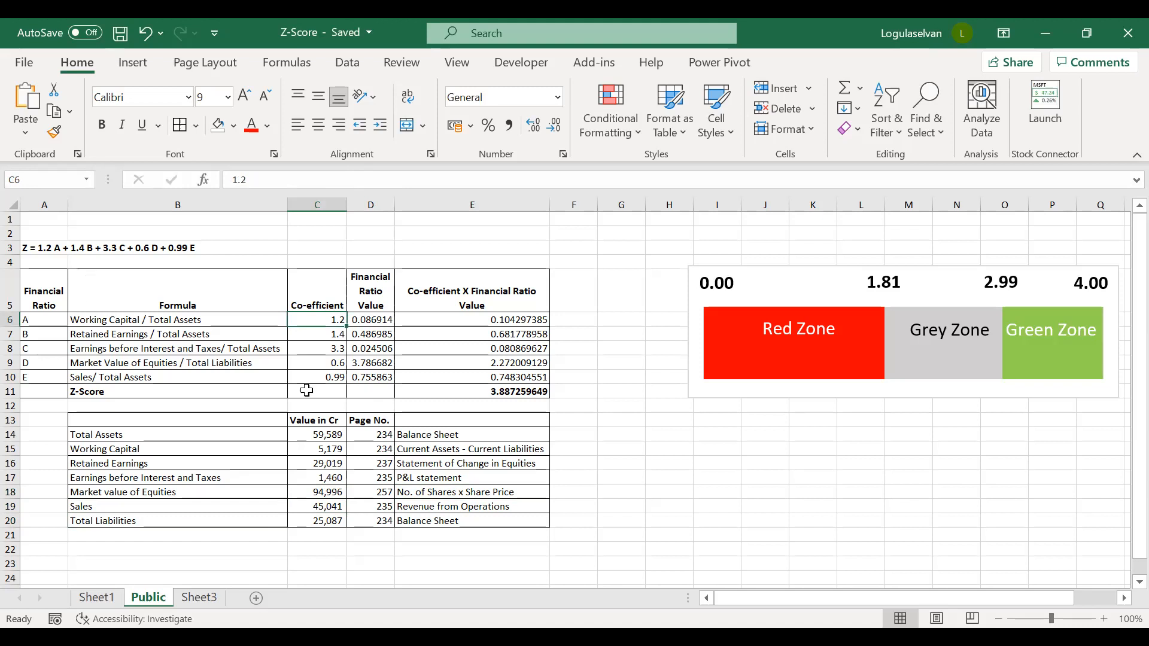
left_click(380, 322)
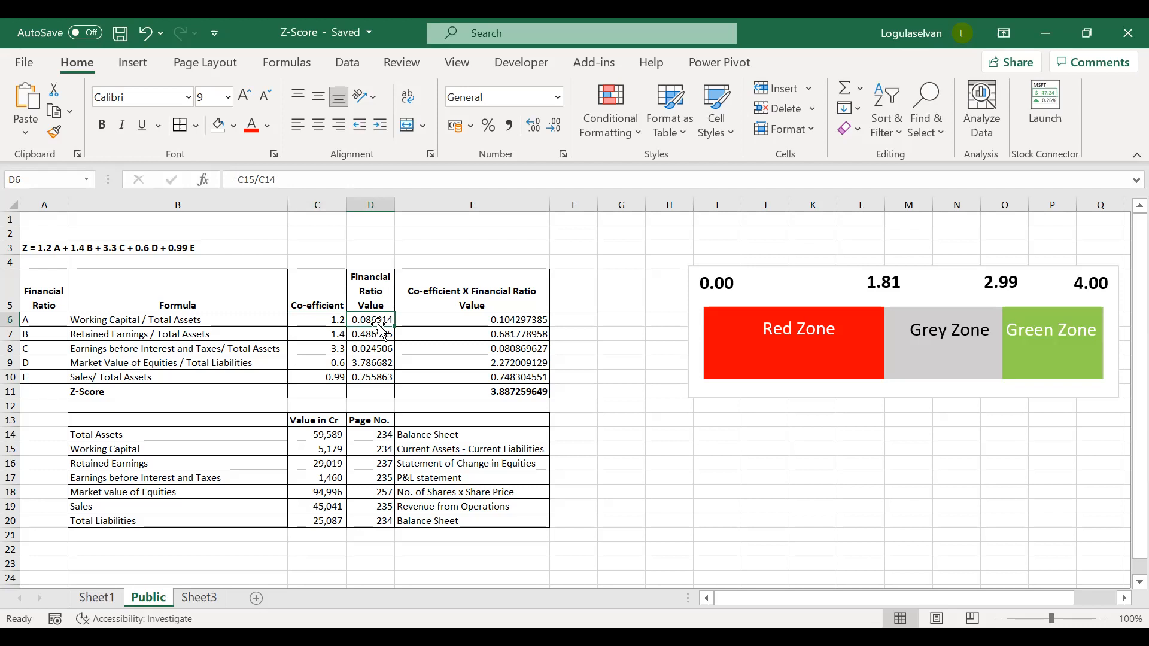
double_click(381, 326)
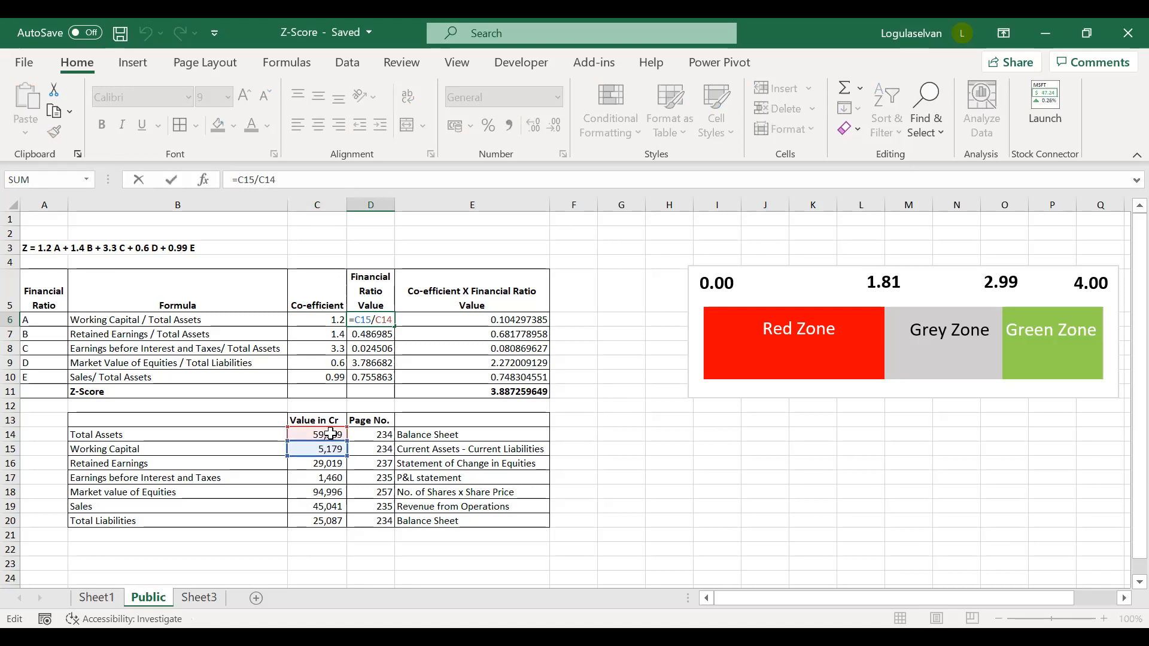
left_click(371, 334)
double_click(370, 334)
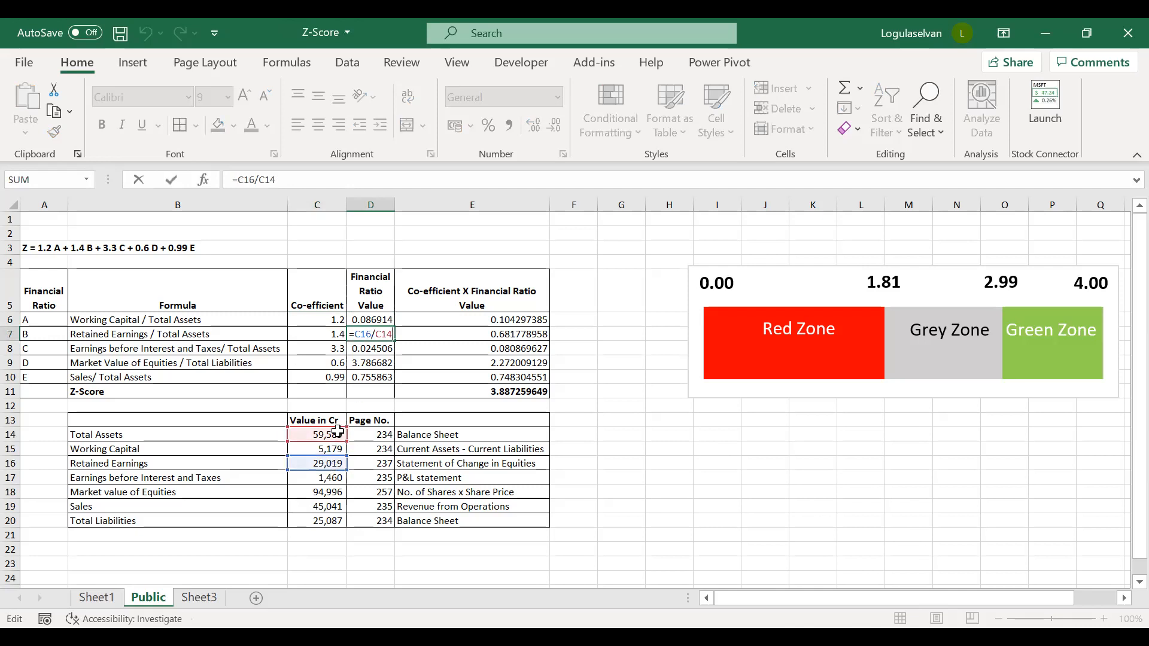
key("Return")
Trace the source cells of the earnings, market value and sales ratio formulas in D8:D10.
key("F2")
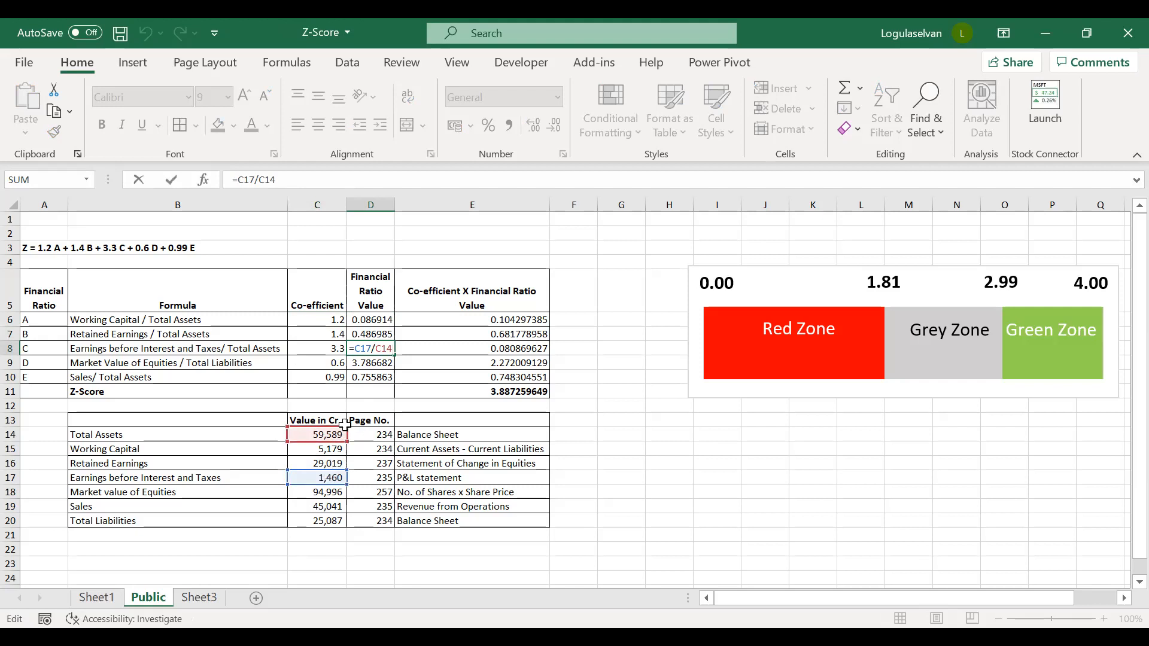
key("Return")
key("F2")
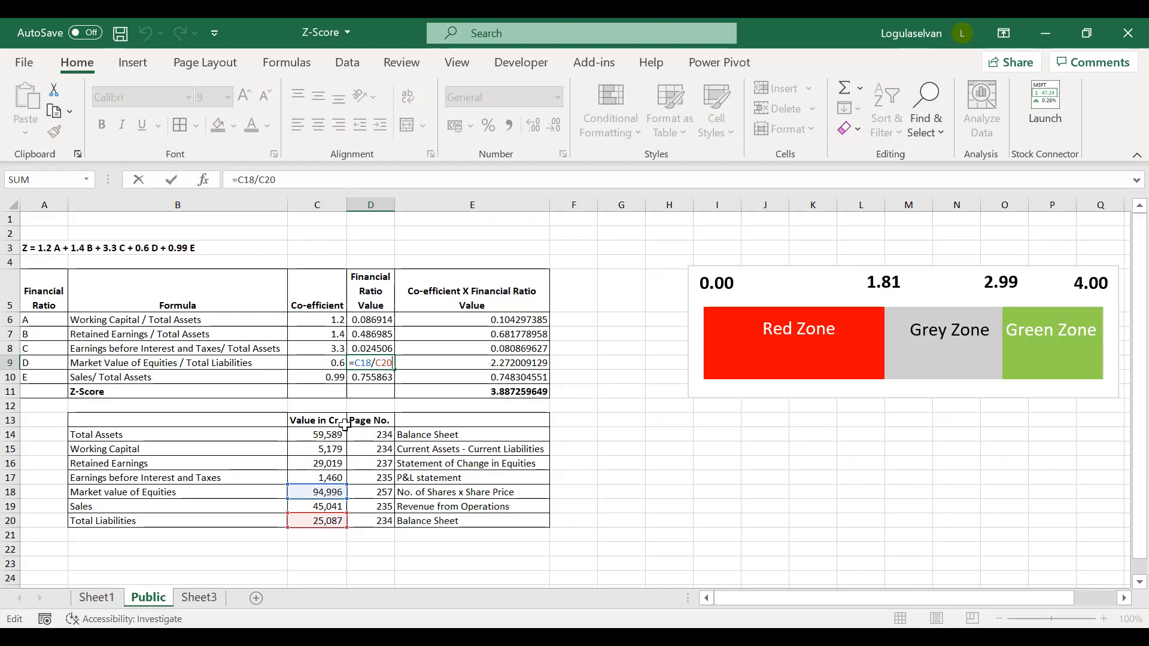
key("Return")
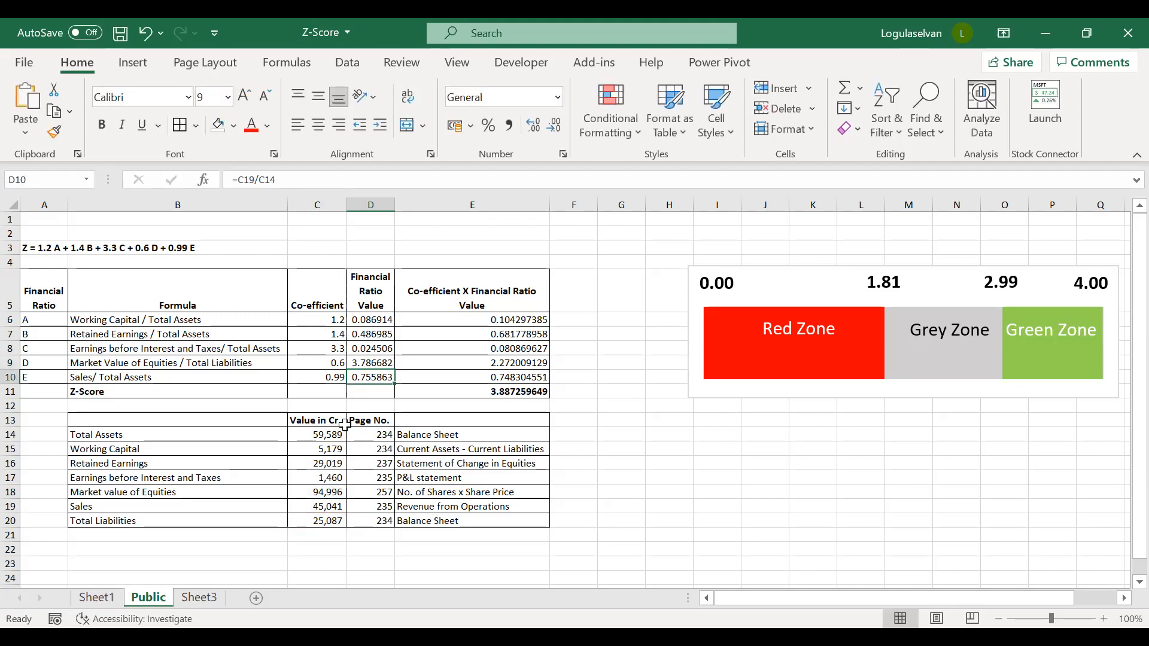
key("F2")
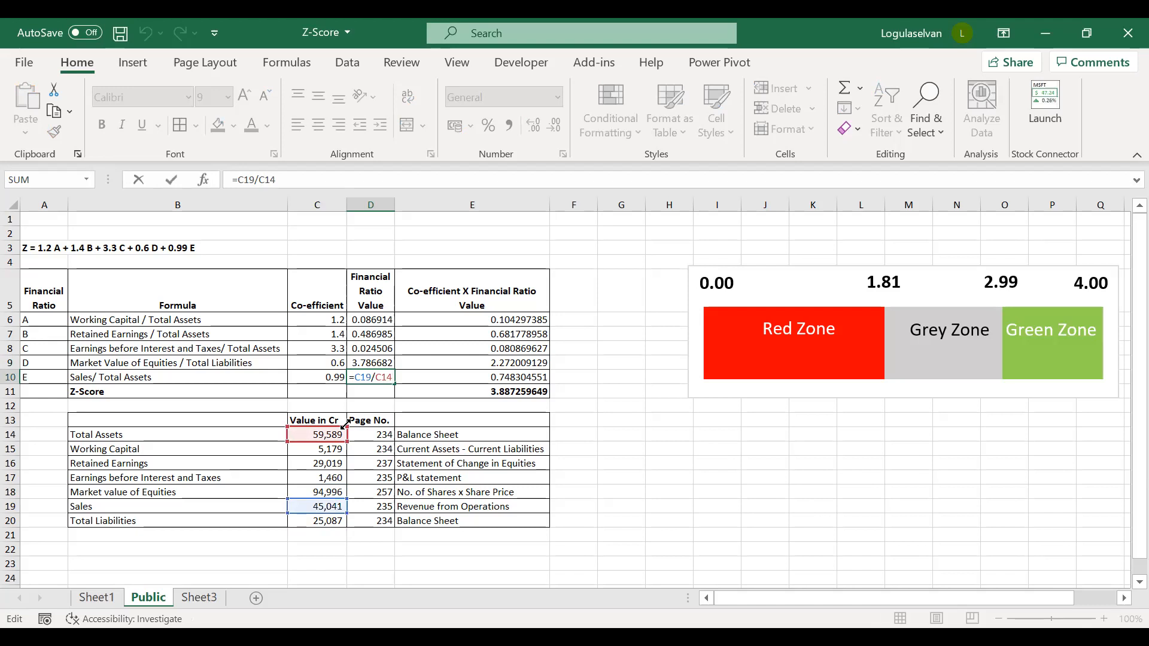
key("Return")
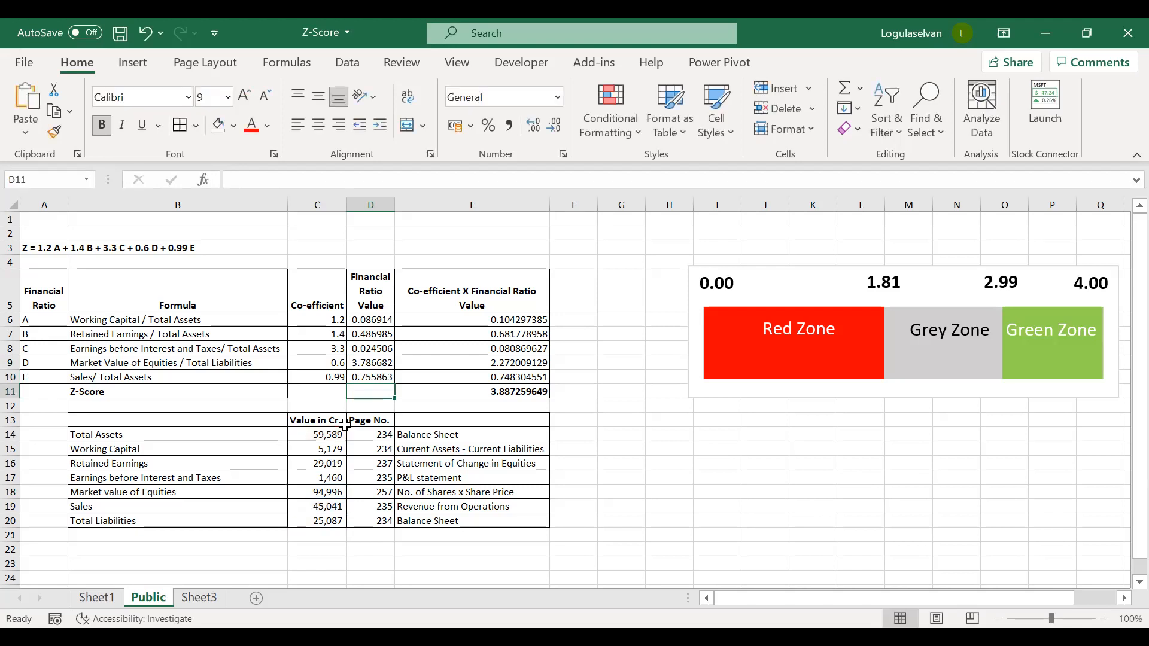
Go back over the financial ratio values in D6:D10 and their formulas.
left_click(375, 314)
key("Down")
key("Down")
key("Down")
key("Down")
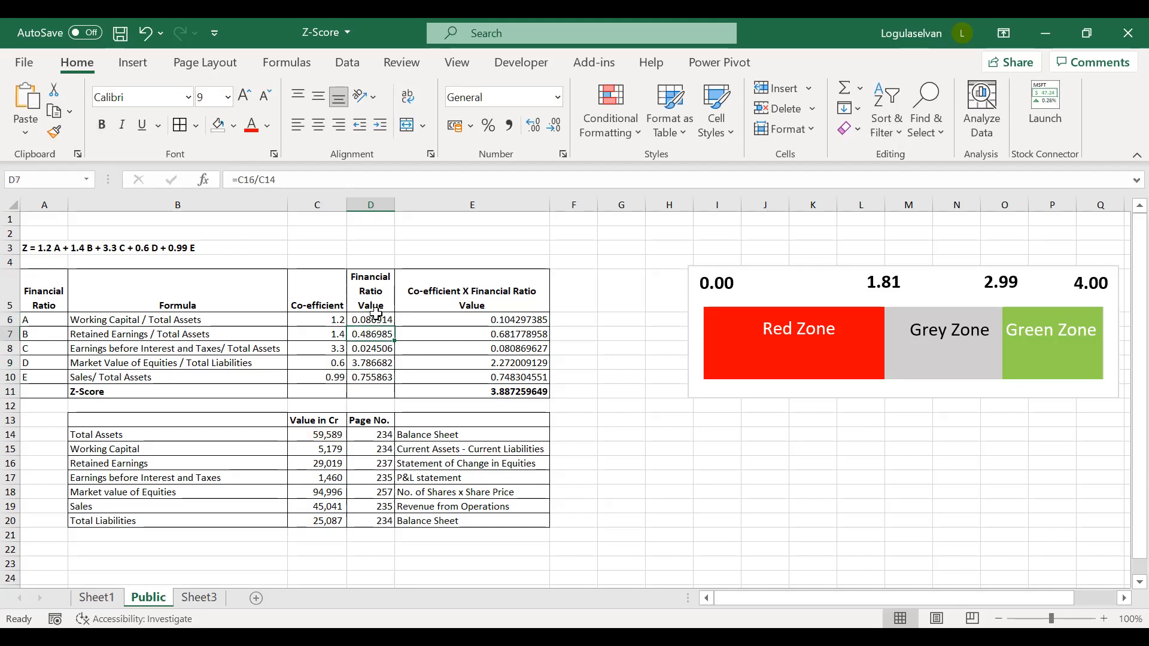
key("Up")
key("Up")
key("Up")
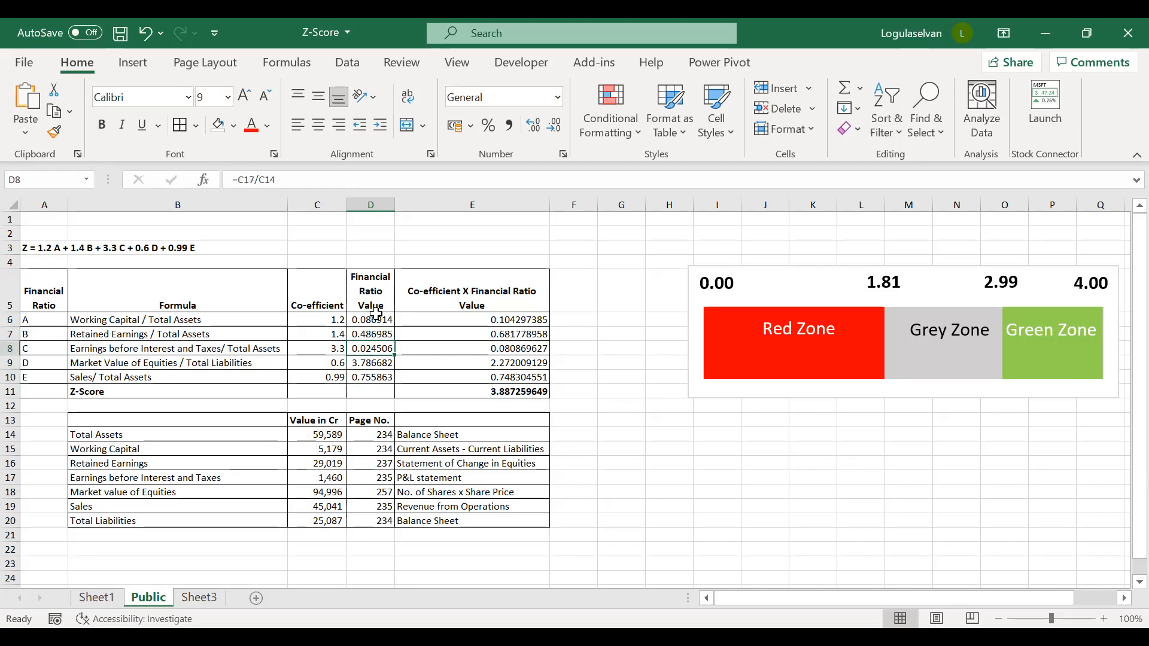
Check the formulas multiplying each co-efficient by its financial ratio value in E6:E10.
key("Left")
key("Up")
key("Right")
key("Right")
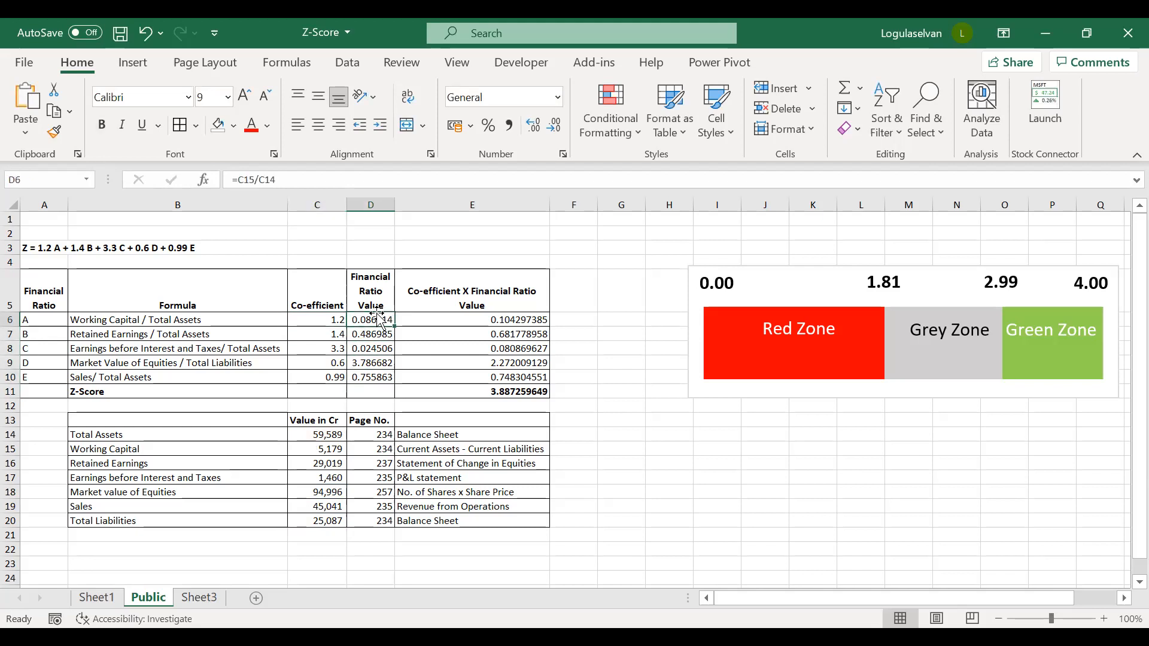
key("Down")
key("Down")
key("Down")
key("Down")
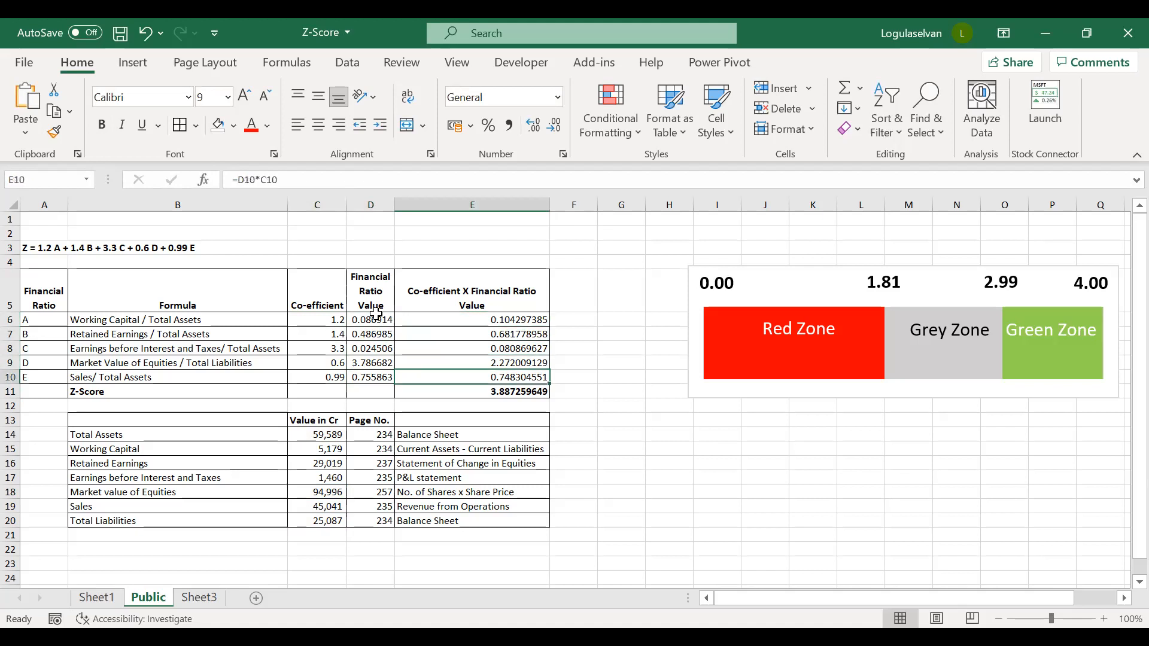
Check the Z-Score sum formula in E11 and switch to the presentation slide on the Z-Score calculation of M&M.
key("Down")
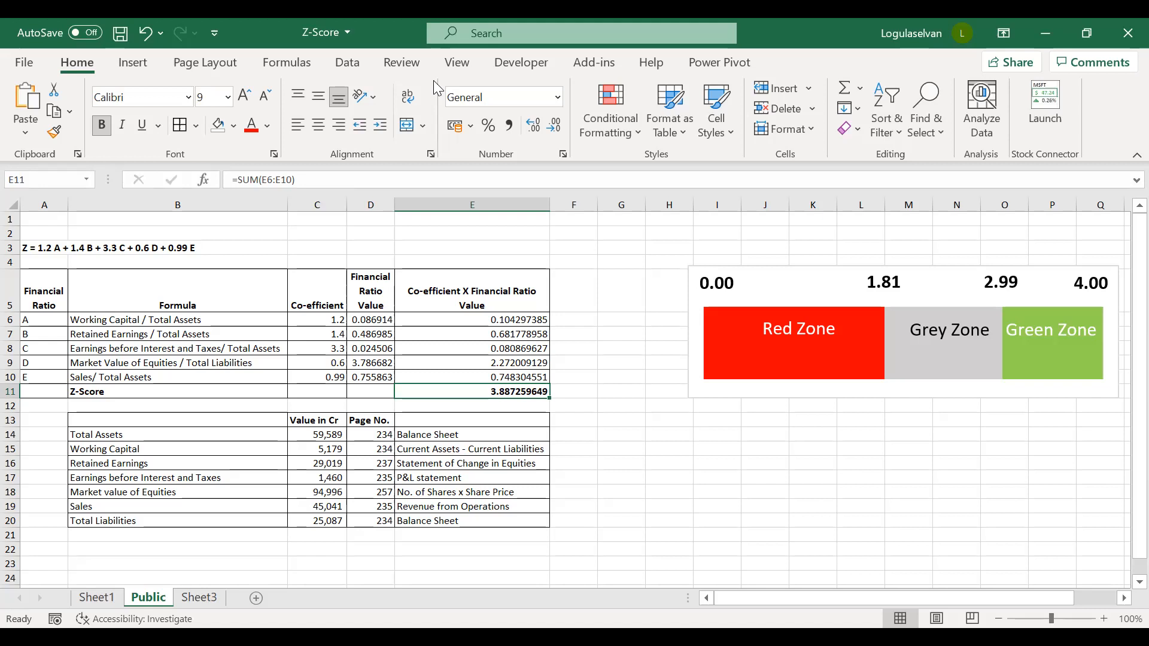
key("alt+Tab")
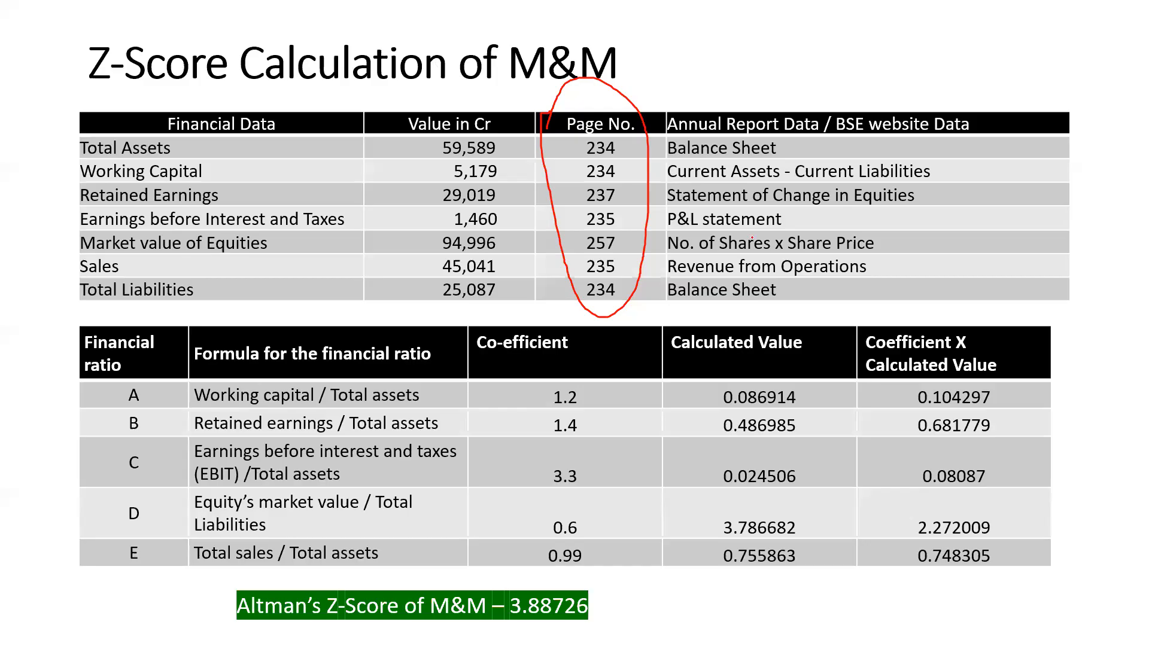